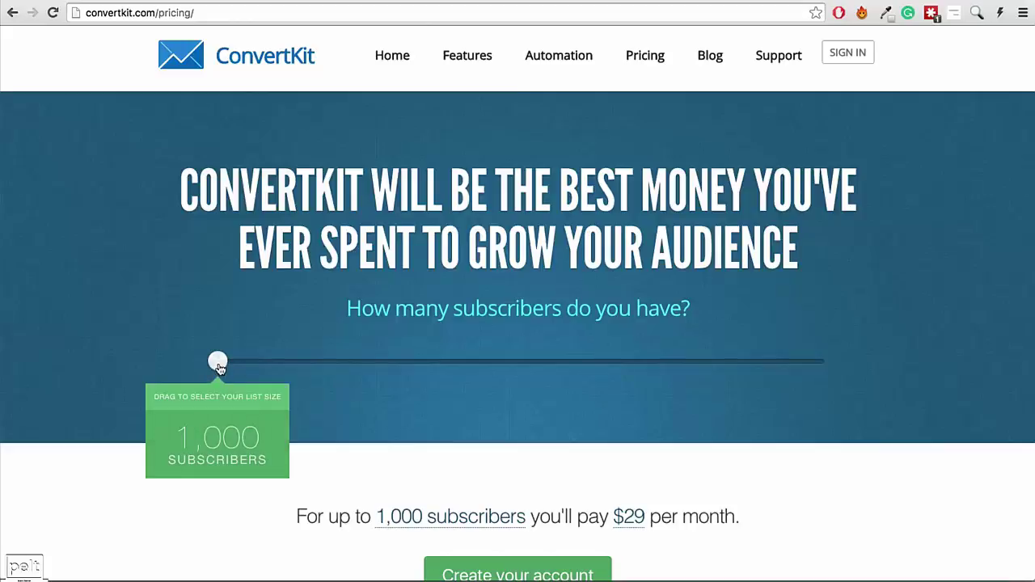
Compare ConvertKit's monthly price for list sizes of 5,000, 15,000 and 500,000 subscribers, then return to 1,000.
left_click_drag(218, 365, 250, 368)
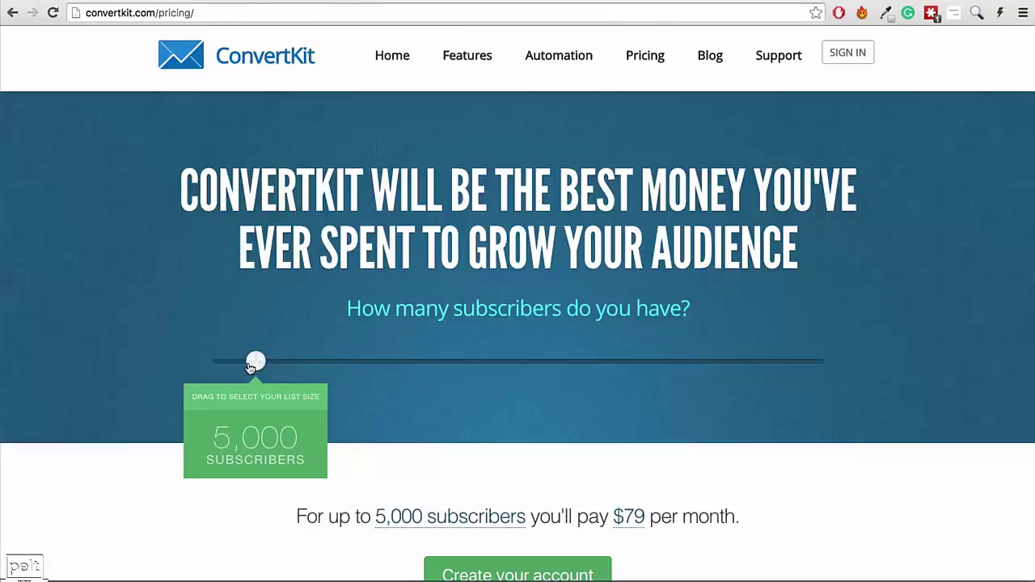
left_click_drag(251, 368, 308, 368)
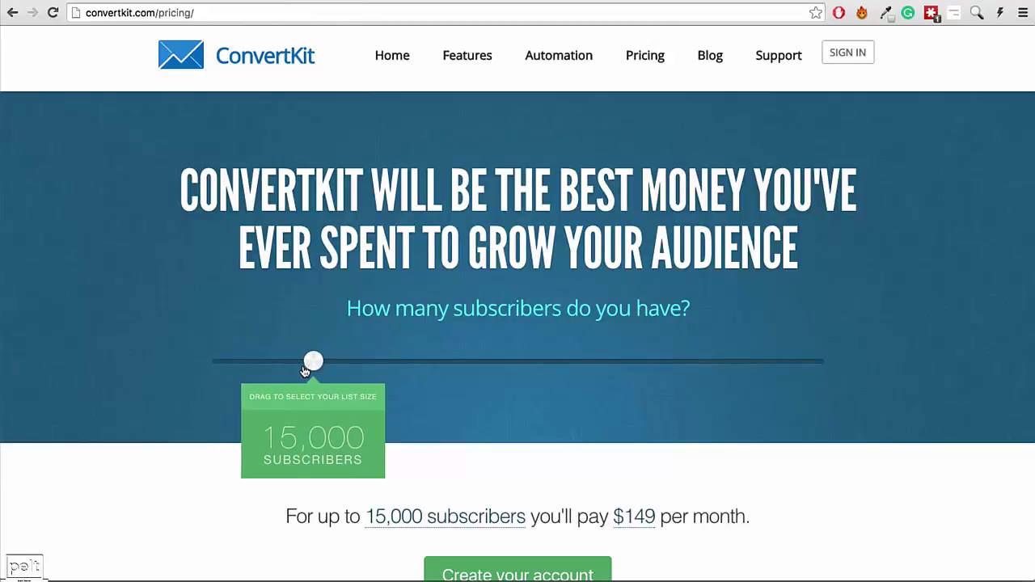
left_click_drag(312, 367, 812, 368)
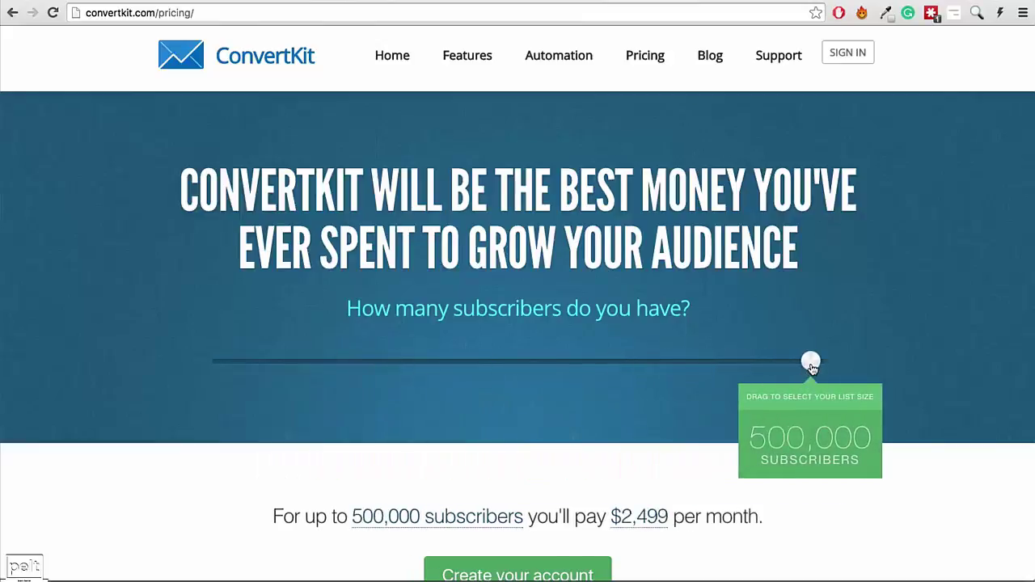
left_click_drag(809, 361, 212, 374)
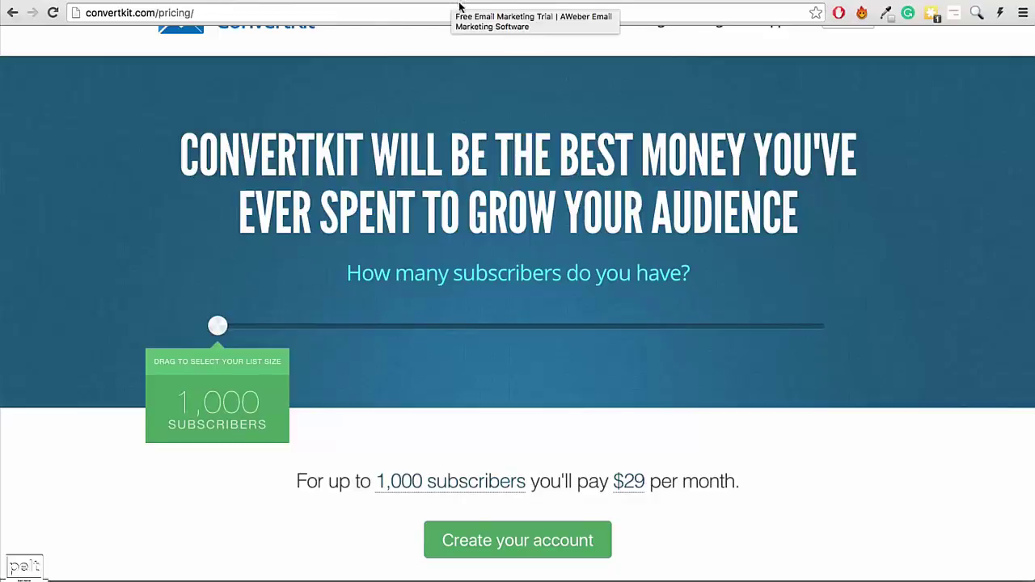
Review the plan prices and included contacts on the Ontraport and Infusionsoft pricing pages.
left_click(694, 0)
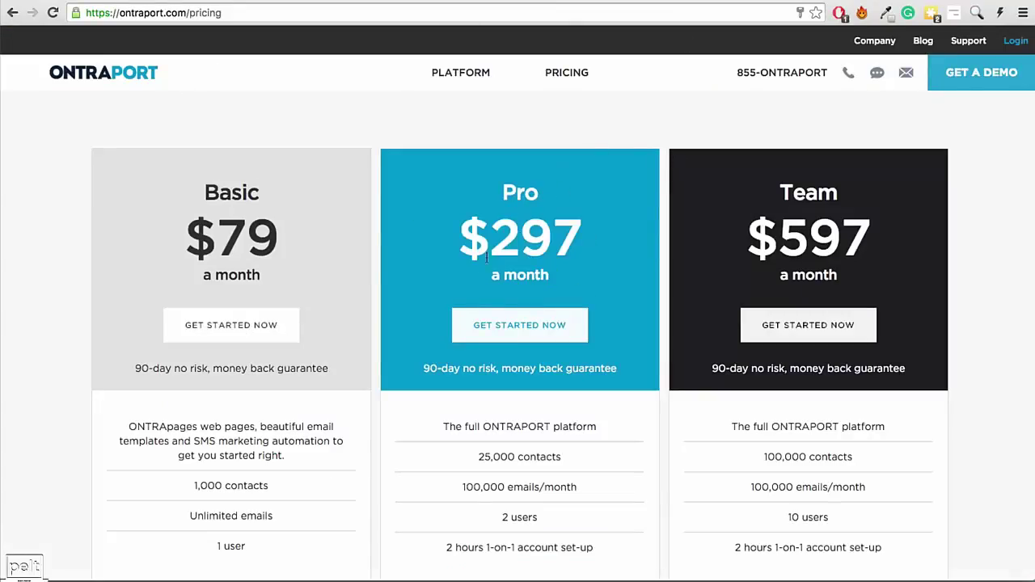
left_click(796, 1)
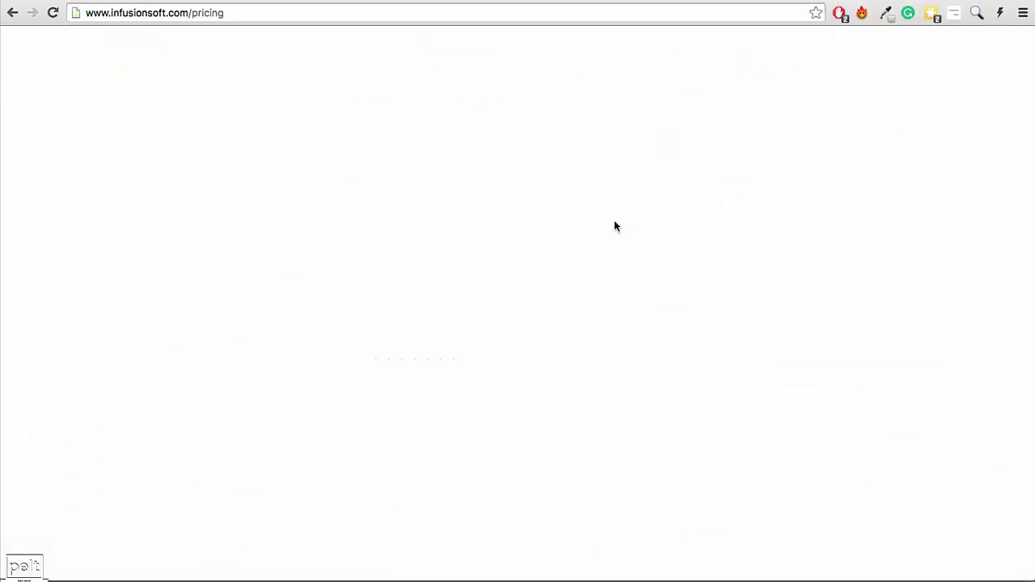
scroll(623, 198, "down", 3)
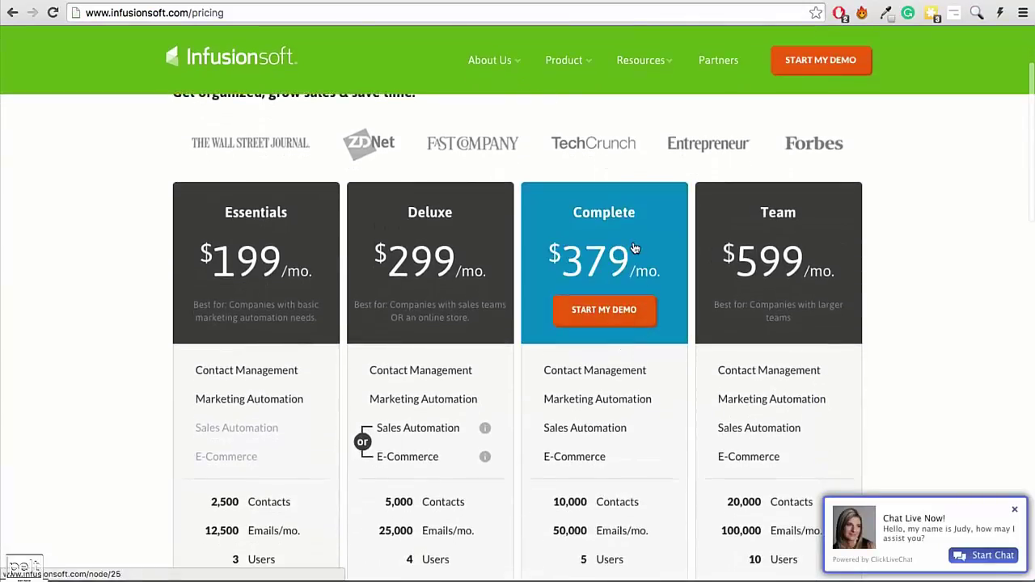
scroll(635, 248, "down", 4)
scroll(632, 244, "up", 1)
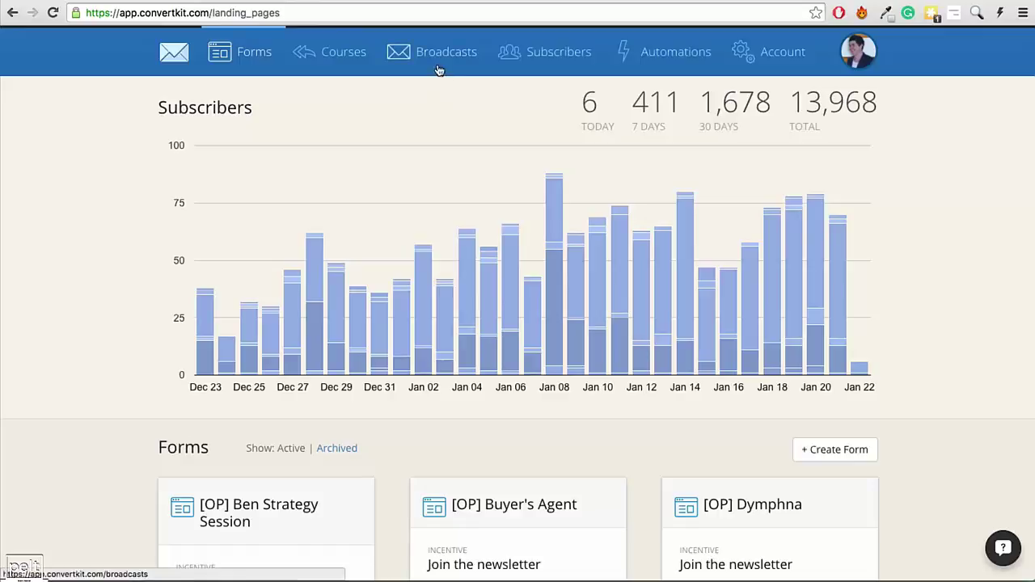
Start a new broadcast in the ConvertKit account and open its sources of included subscribers.
left_click(437, 60)
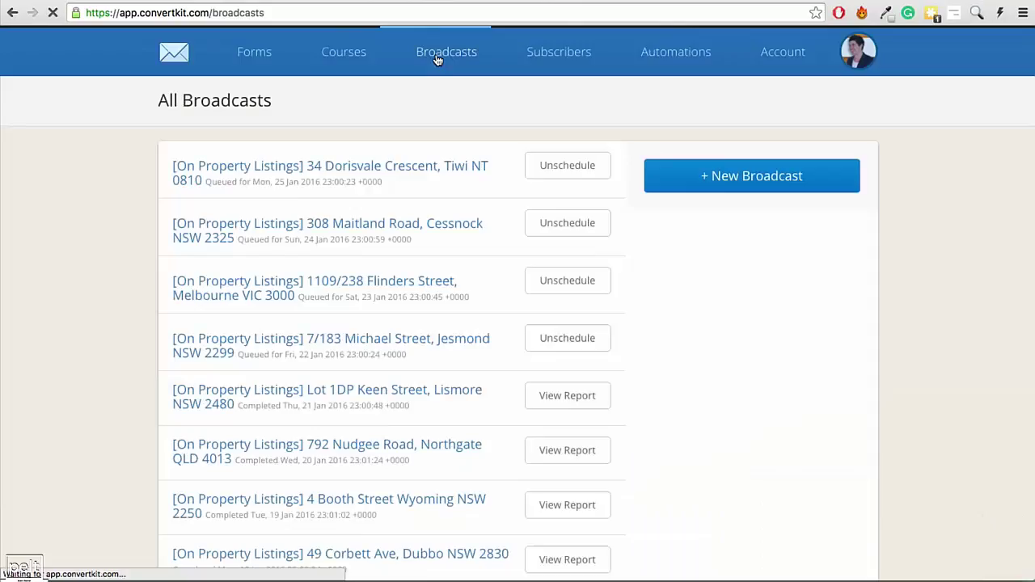
left_click(768, 177)
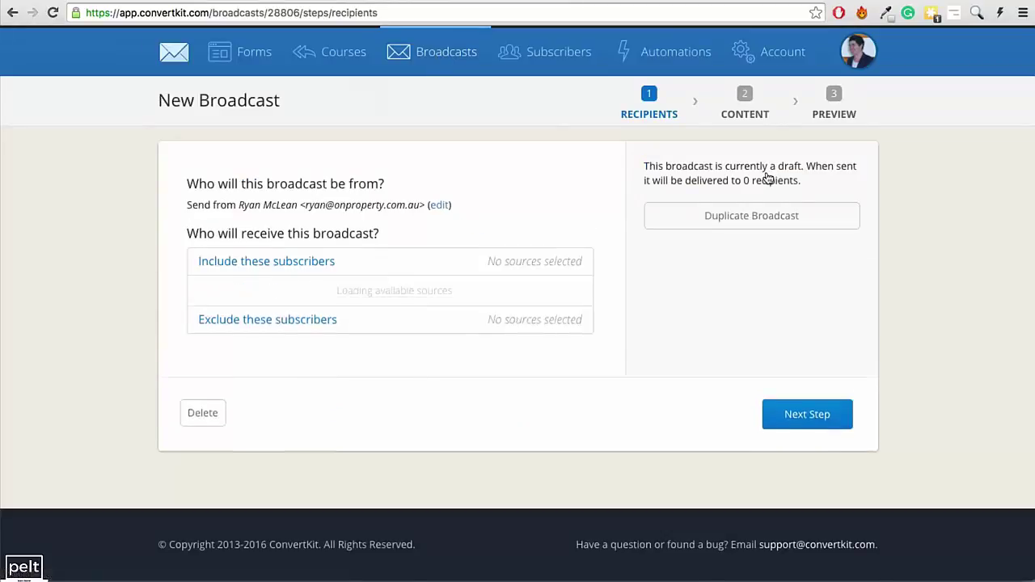
left_click(477, 267)
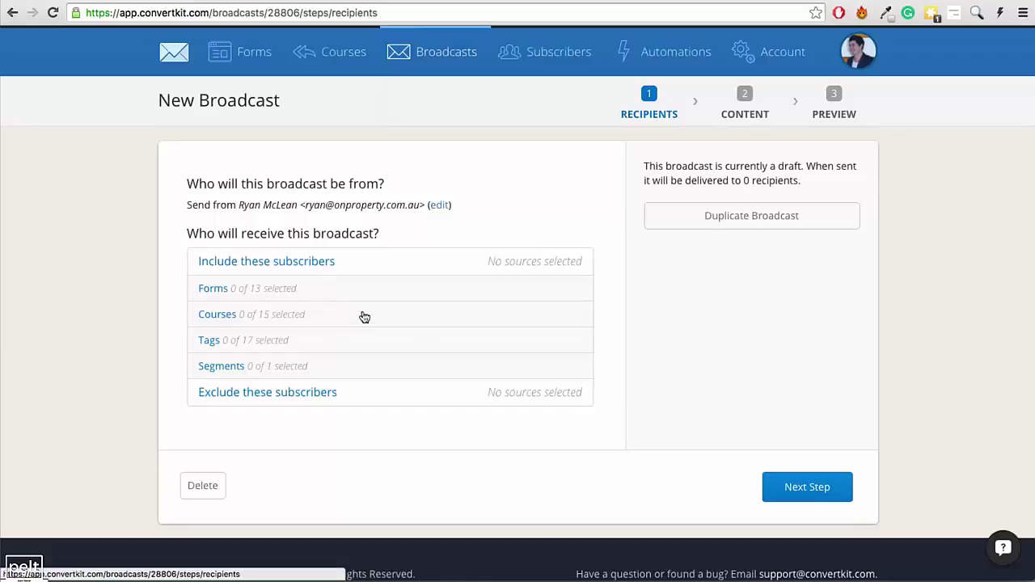
Try the [OPC] Customer tag as a recipient source, clear it, and include the [OP] General tag instead.
left_click(245, 343)
scroll(381, 363, "down", 3)
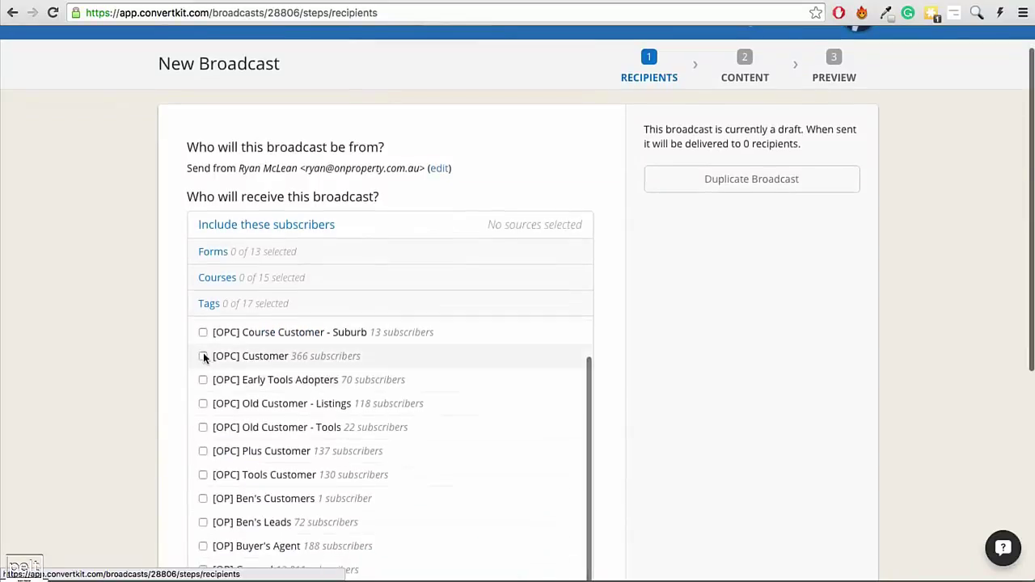
left_click(203, 357)
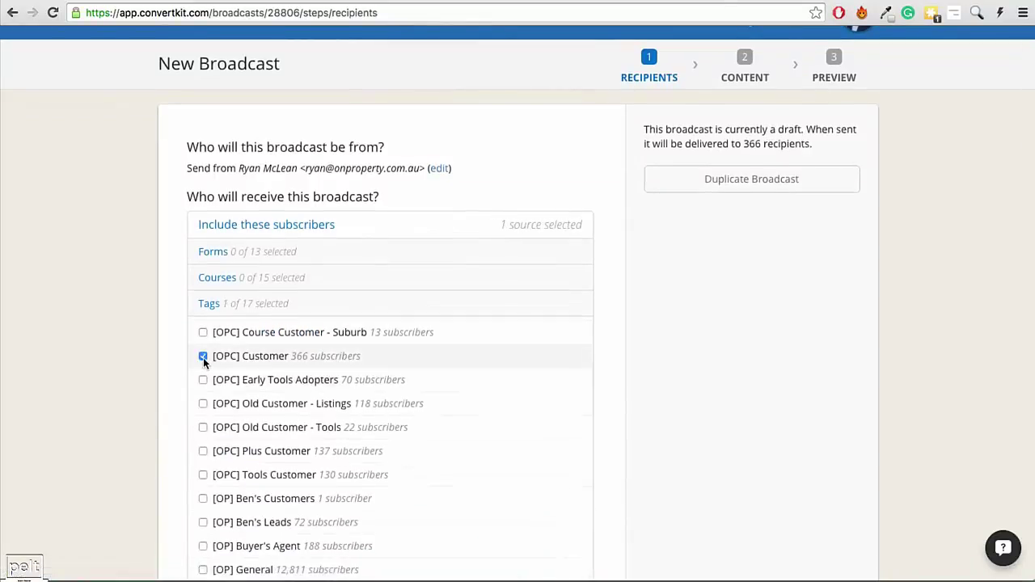
left_click(203, 357)
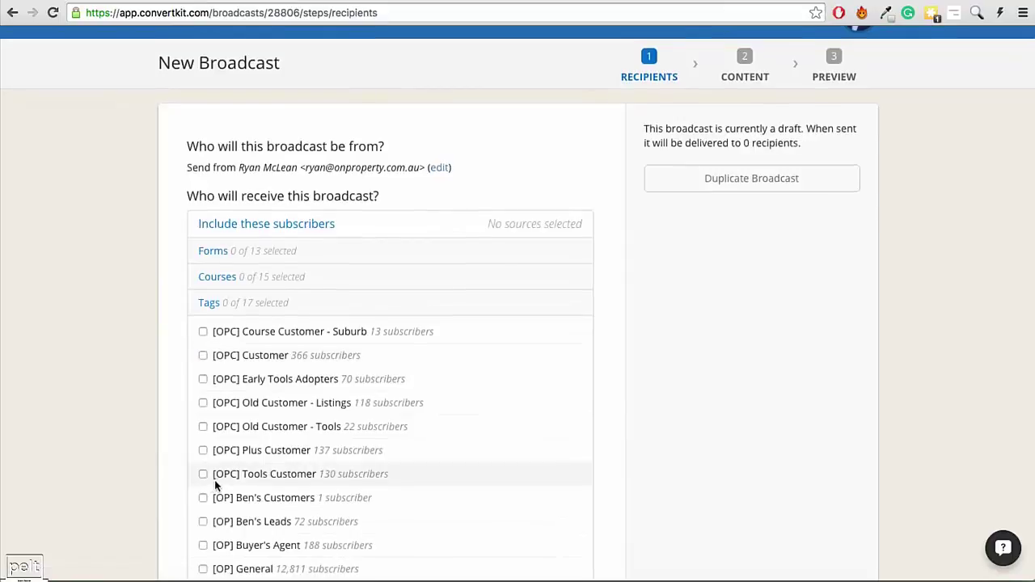
scroll(215, 480, "down", 3)
left_click(203, 425)
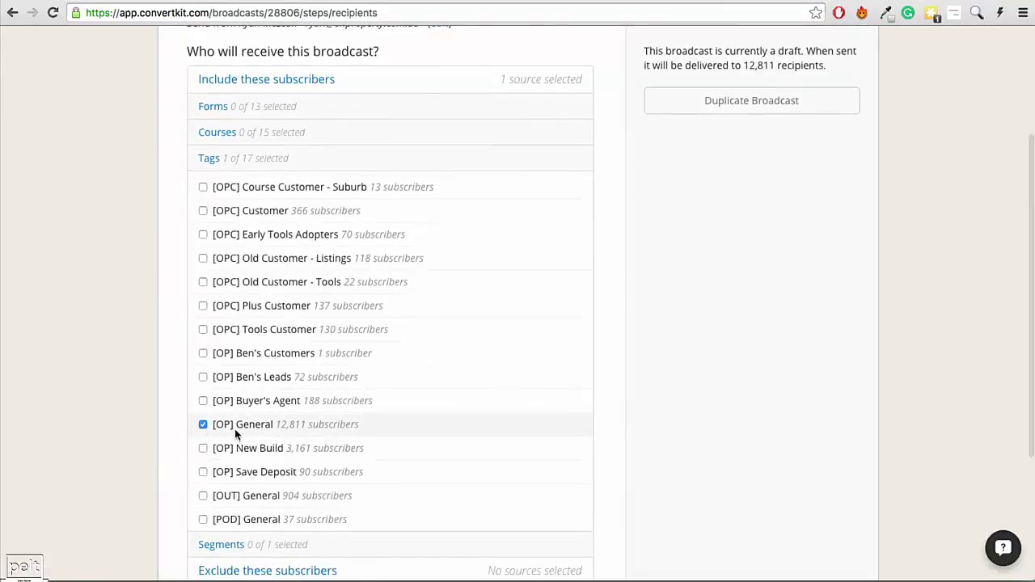
Exclude subscribers tagged [OPC] Customer from the broadcast.
left_click(259, 160)
left_click(289, 369)
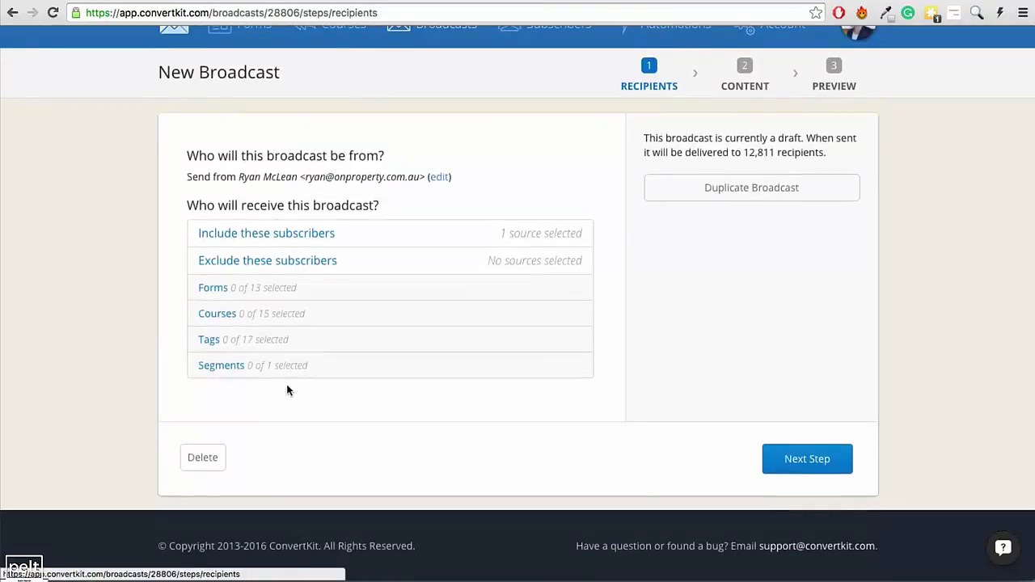
left_click(226, 343)
left_click(203, 435)
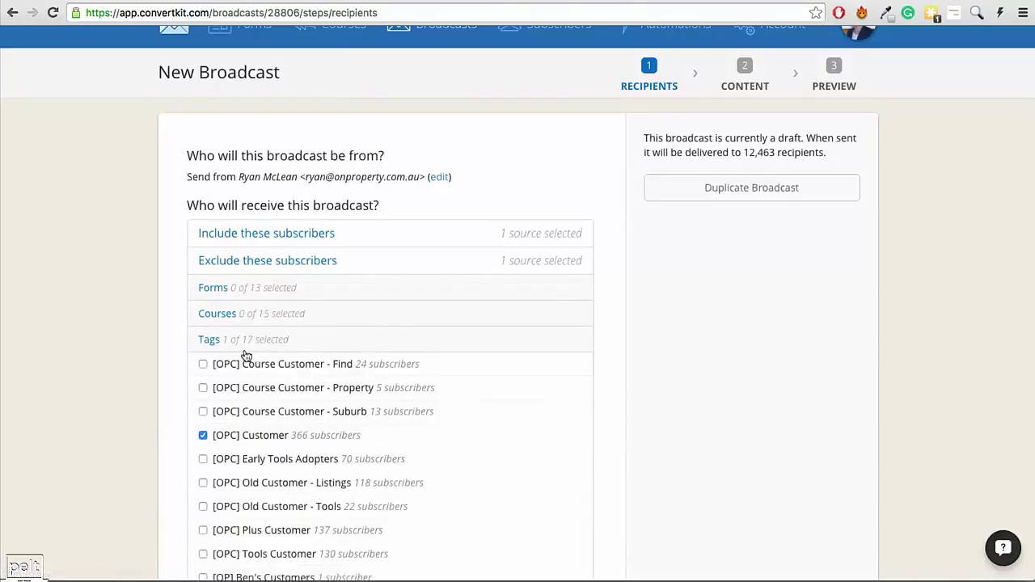
left_click(256, 348)
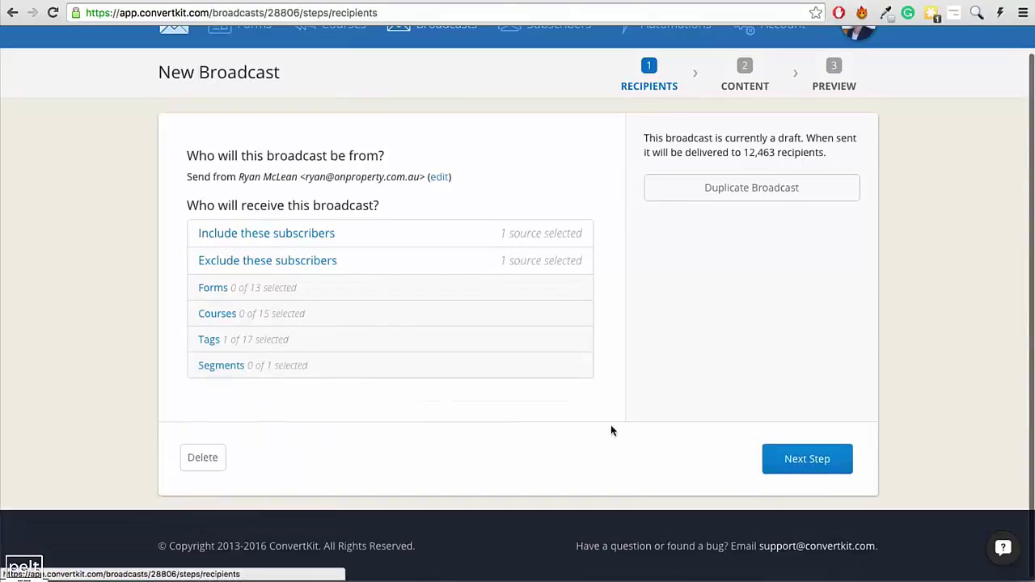
Continue to the broadcast's content and enter "Email Subject" as the subject and "Email Content" as the body.
left_click(788, 462)
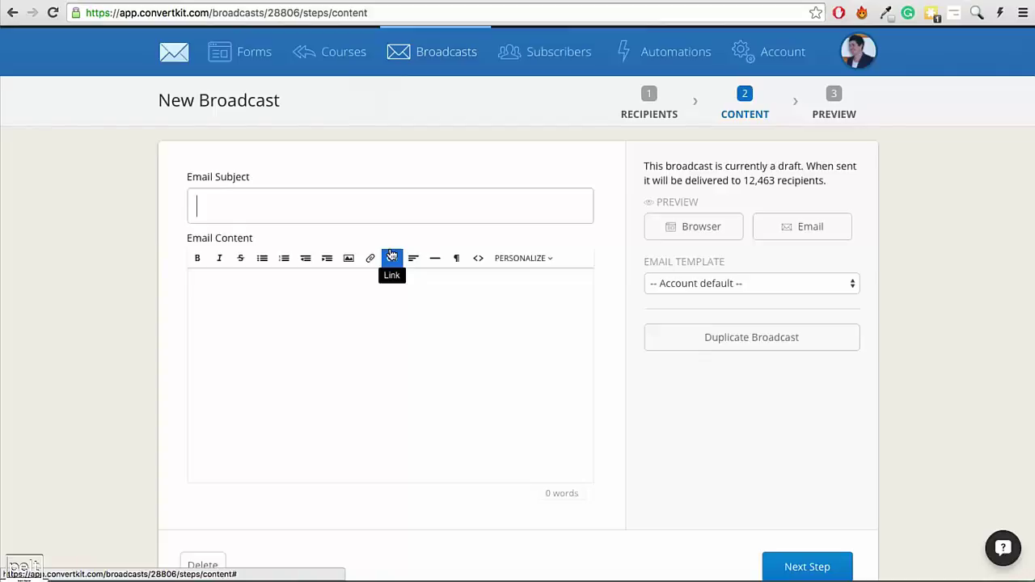
left_click(297, 319)
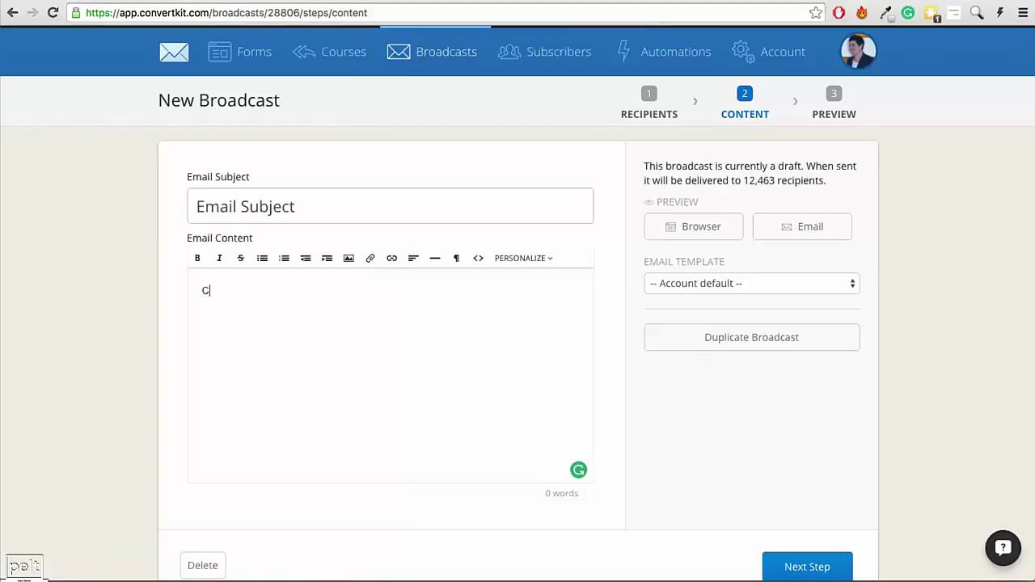
Examine the available email templates, keeping the account default, and view the HTML source of the email body.
left_click(679, 290)
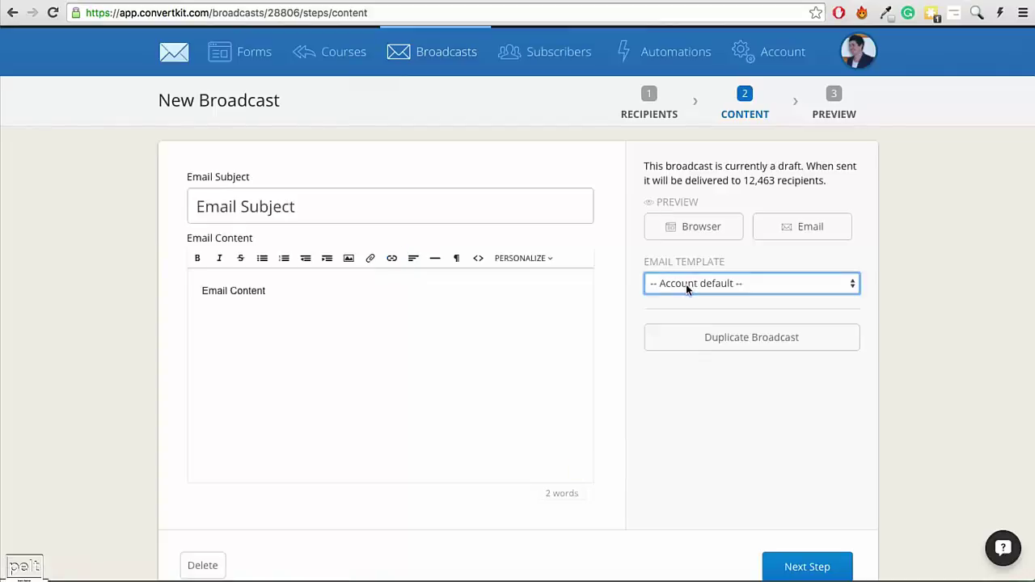
left_click(687, 286)
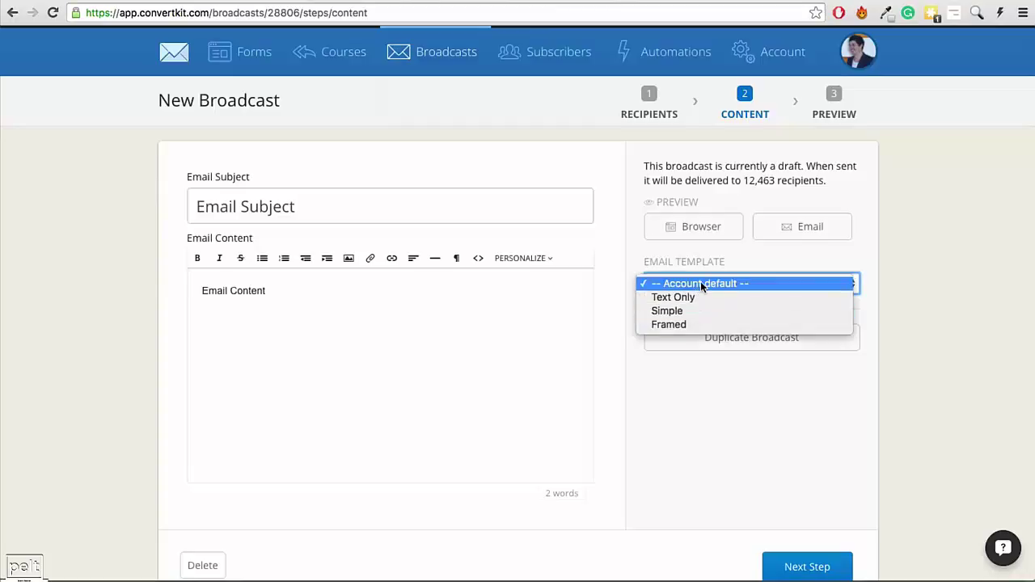
left_click(700, 283)
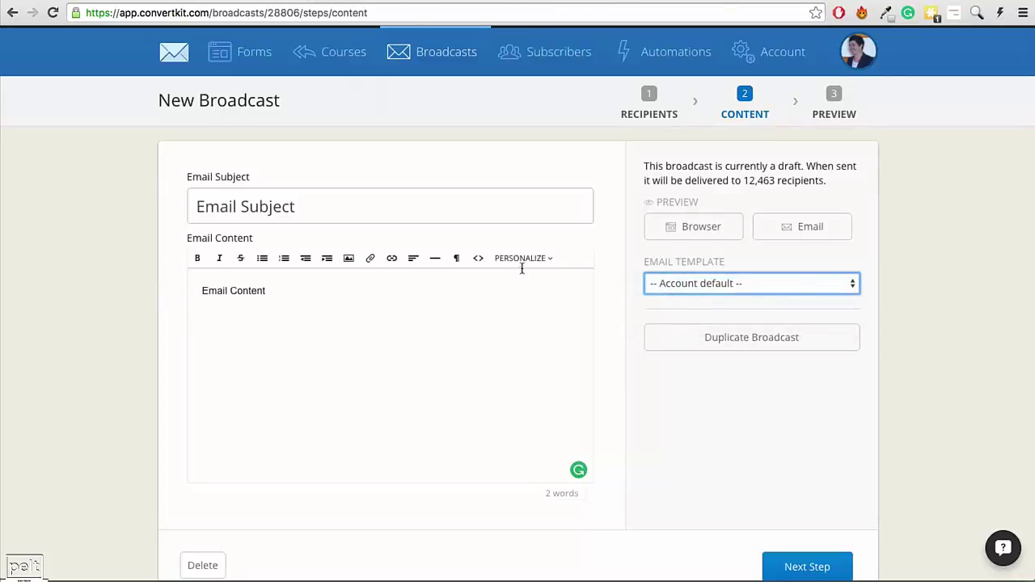
left_click(477, 257)
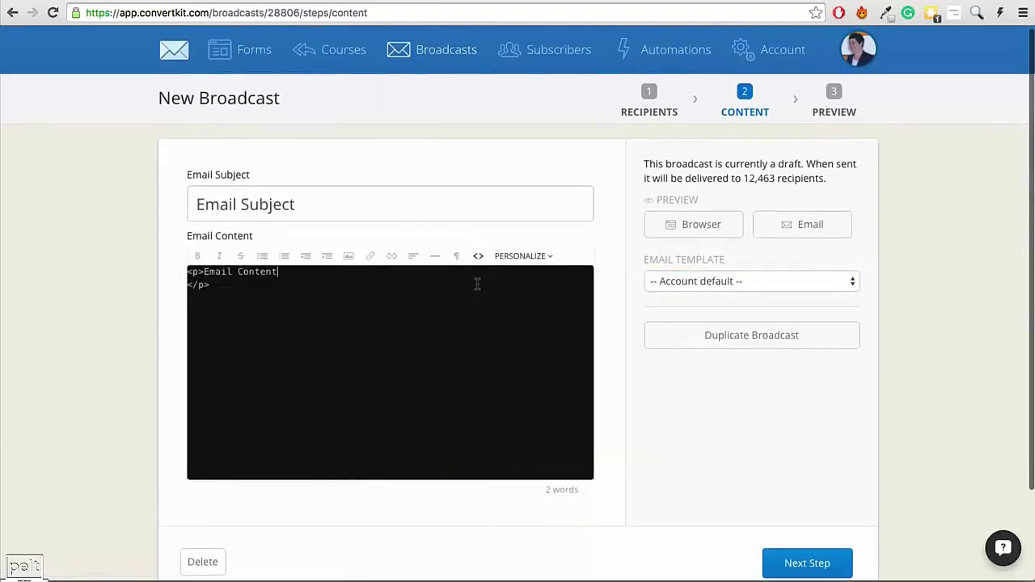
left_click(479, 255)
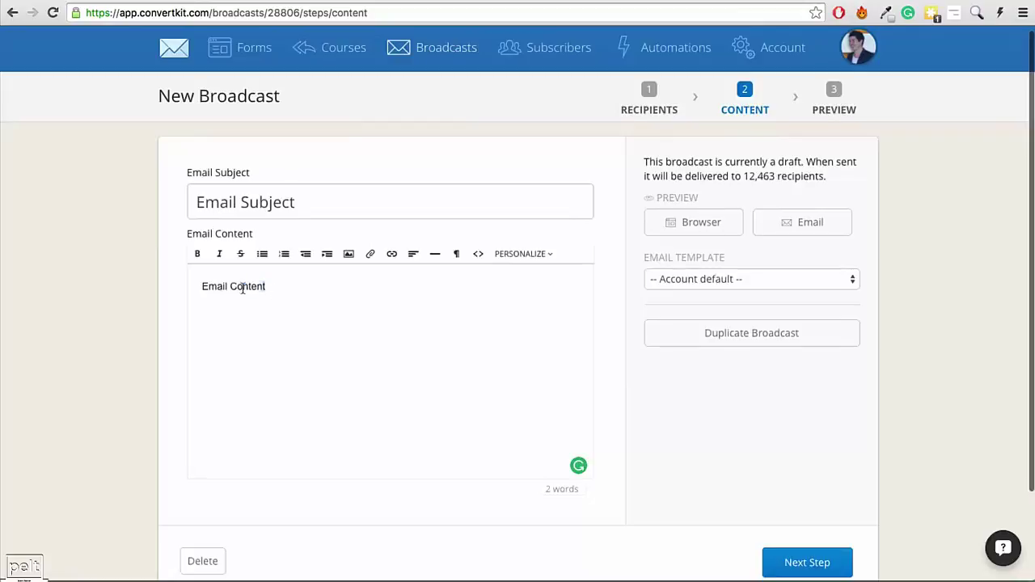
left_click_drag(266, 286, 189, 283)
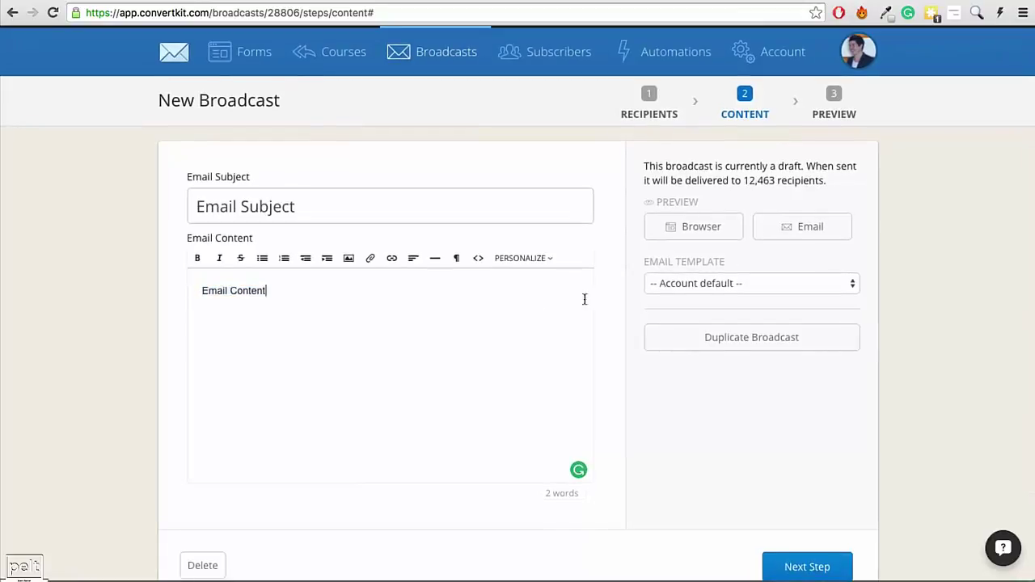
Look at the option to send a preview email, close it, and view the broadcast in a browser preview.
left_click(797, 227)
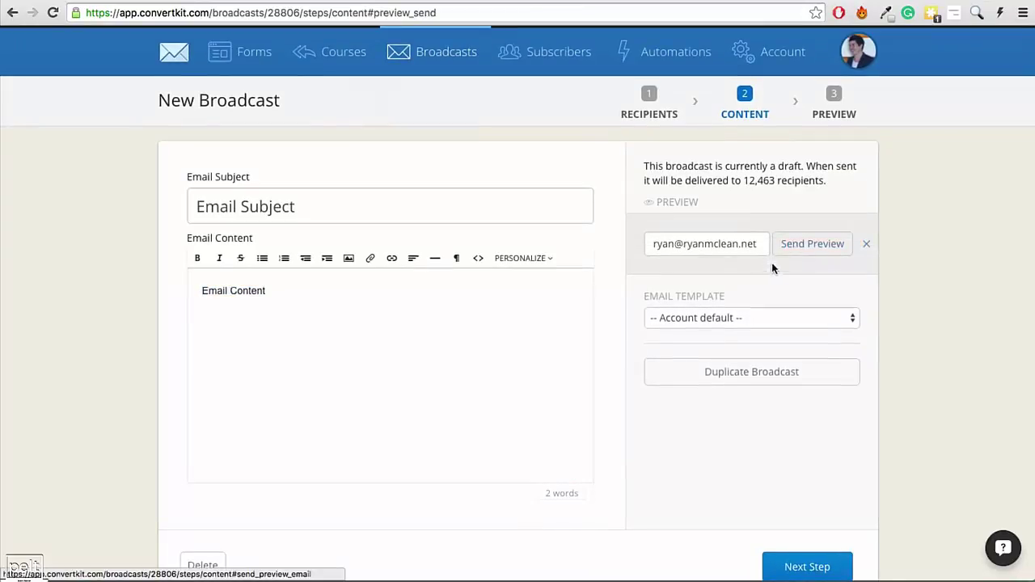
left_click(868, 246)
left_click(684, 227)
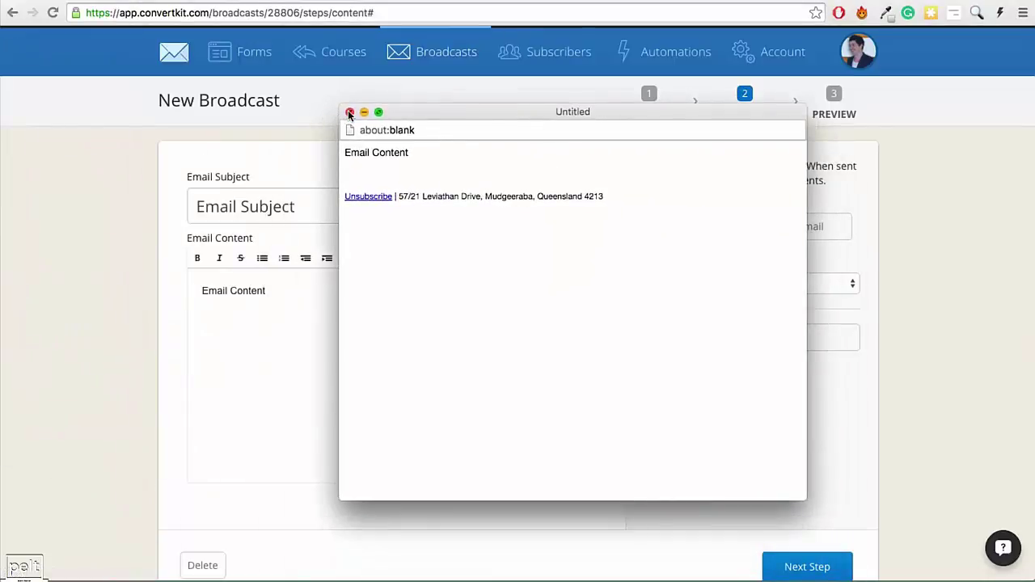
left_click(347, 111)
Continue to the broadcast's final preview and open its send date and time for editing.
left_click(807, 566)
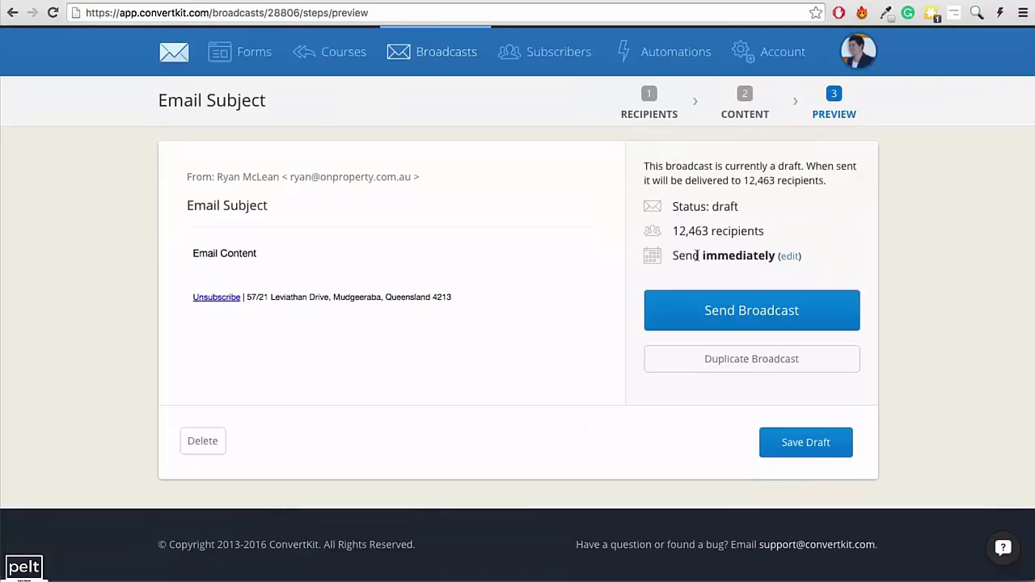
left_click(789, 256)
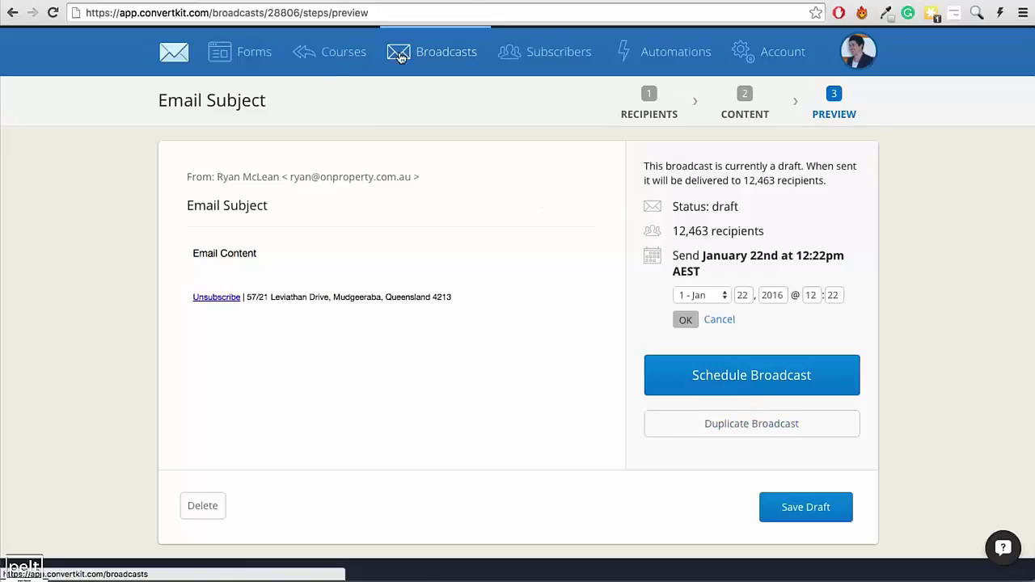
Create a new course named "Example 1 Course".
left_click(331, 60)
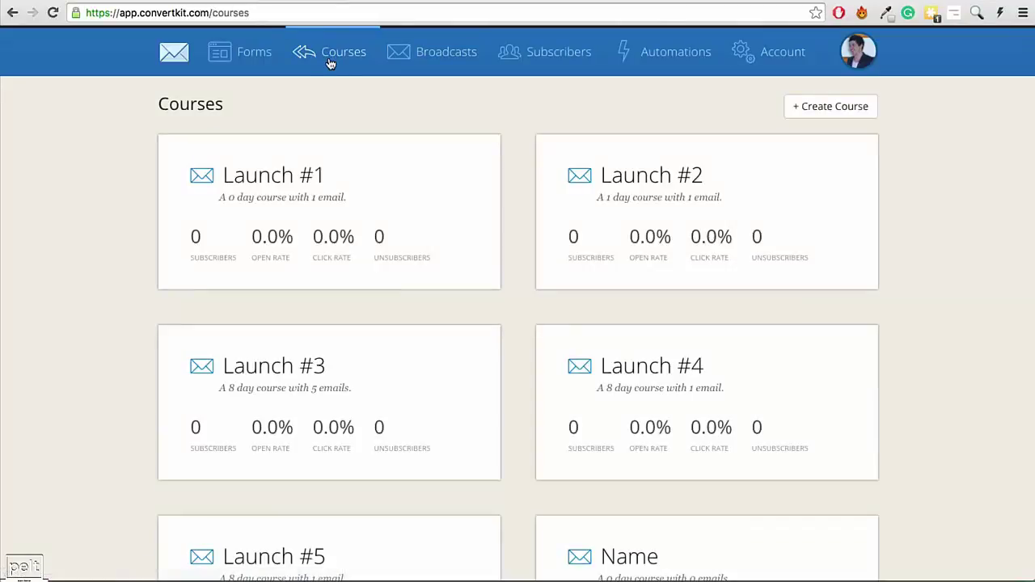
left_click(814, 109)
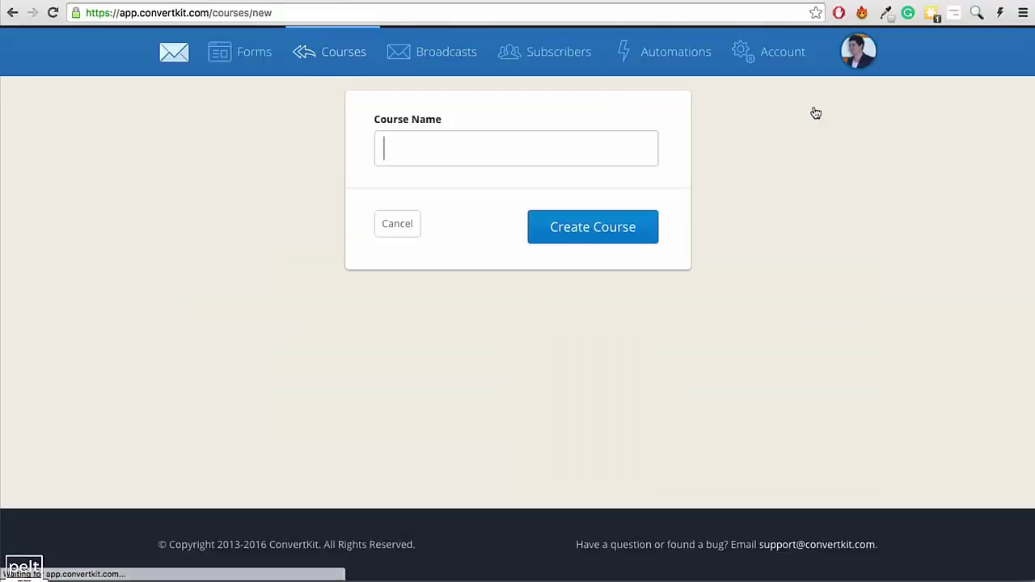
type("Example 1 Course")
left_click(594, 230)
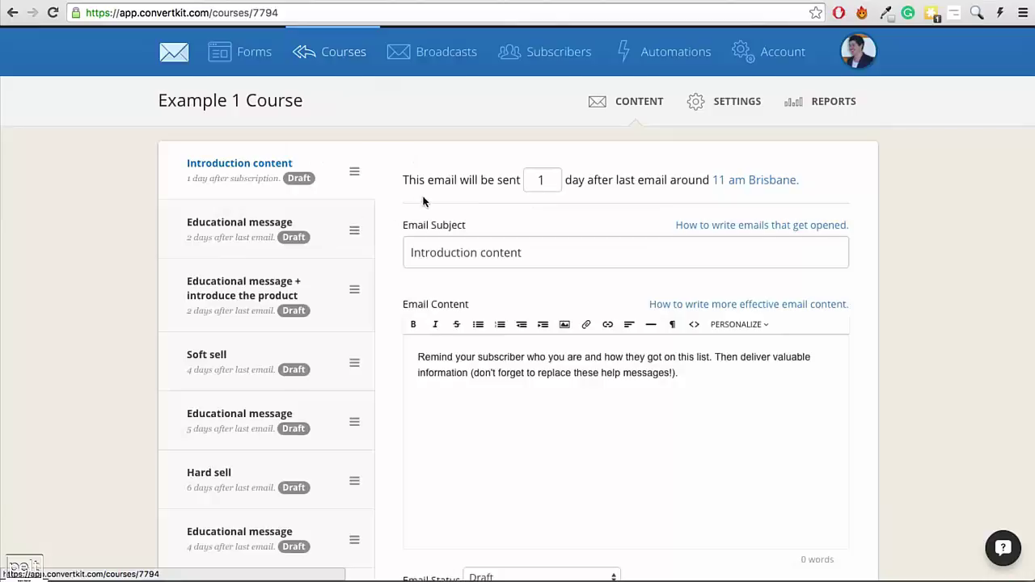
Look through the course's sample emails, from the introduction content down to the Hard sell email.
scroll(394, 193, "down", 1)
left_click(191, 192)
left_click(232, 256)
left_click(235, 328)
left_click(252, 392)
left_click(253, 425)
Move the last Soft sell email up in the course sequence, directly below the first Soft sell email.
scroll(257, 413, "down", 3)
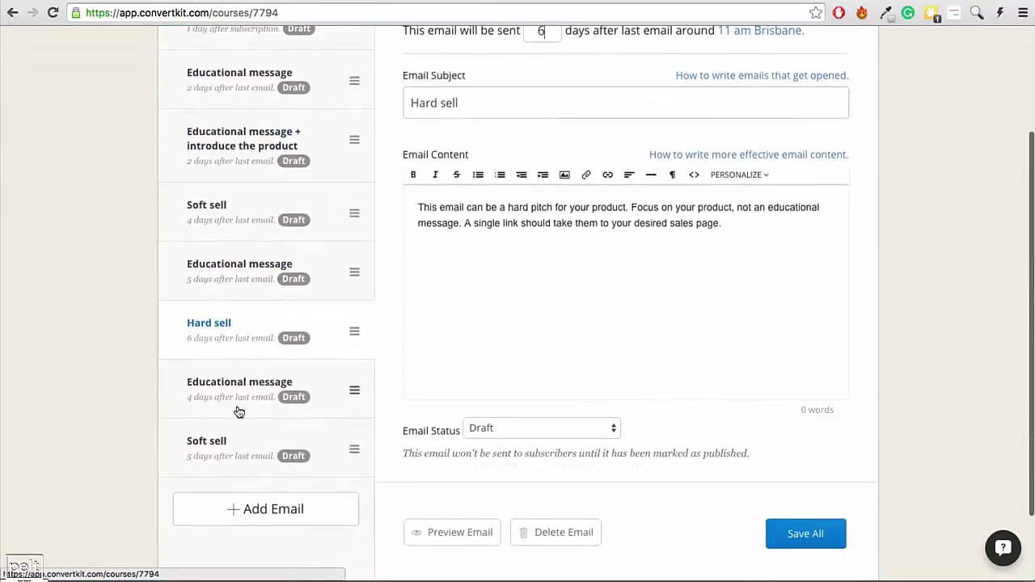
left_click_drag(353, 450, 354, 248)
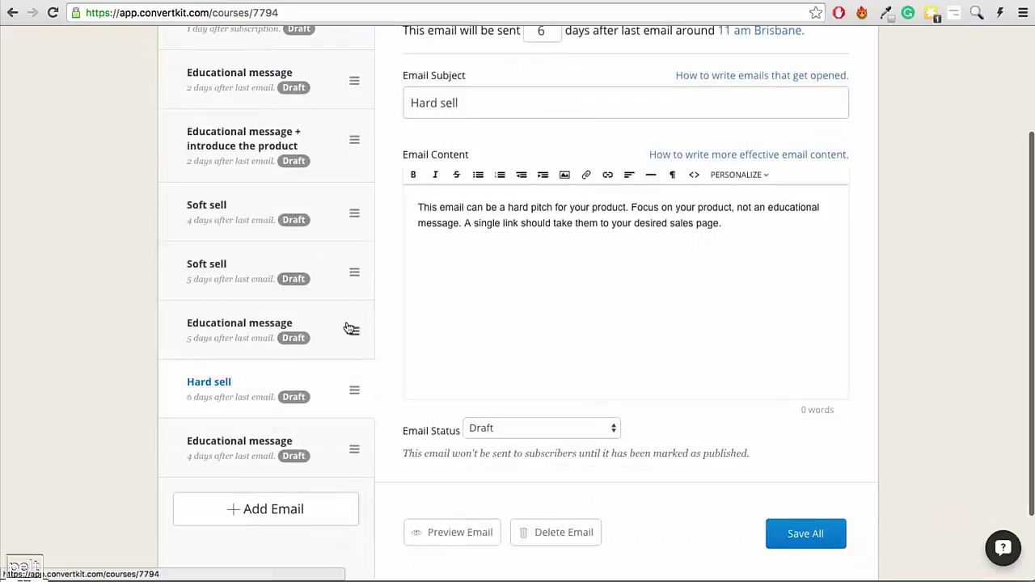
Move the first Soft sell email above "Educational message + introduce the product" and replace the latter's content with "dsfsdgsdf".
scroll(352, 308, "up", 4)
left_click_drag(356, 288, 252, 363)
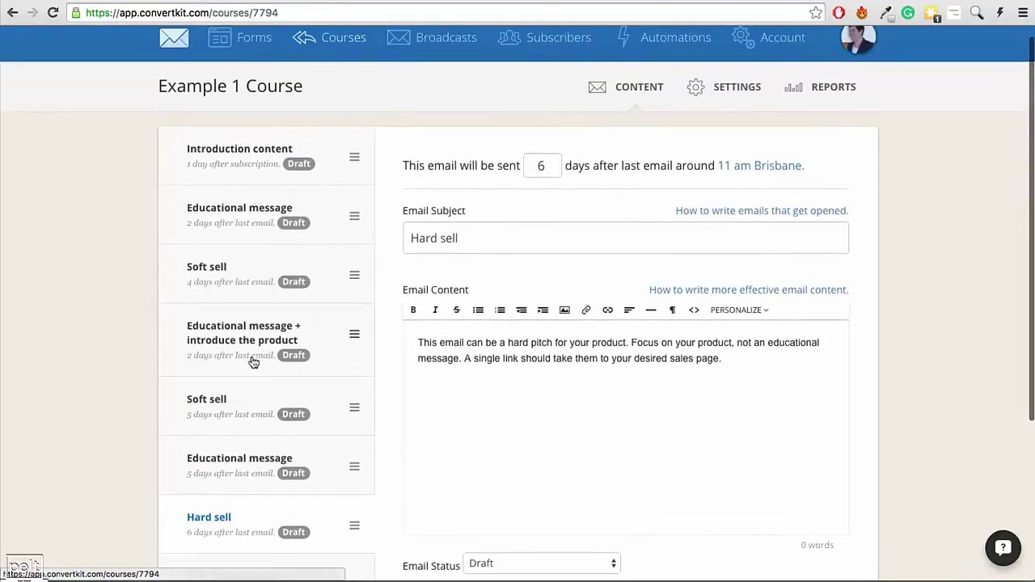
left_click(239, 350)
left_click(213, 282)
left_click(283, 364)
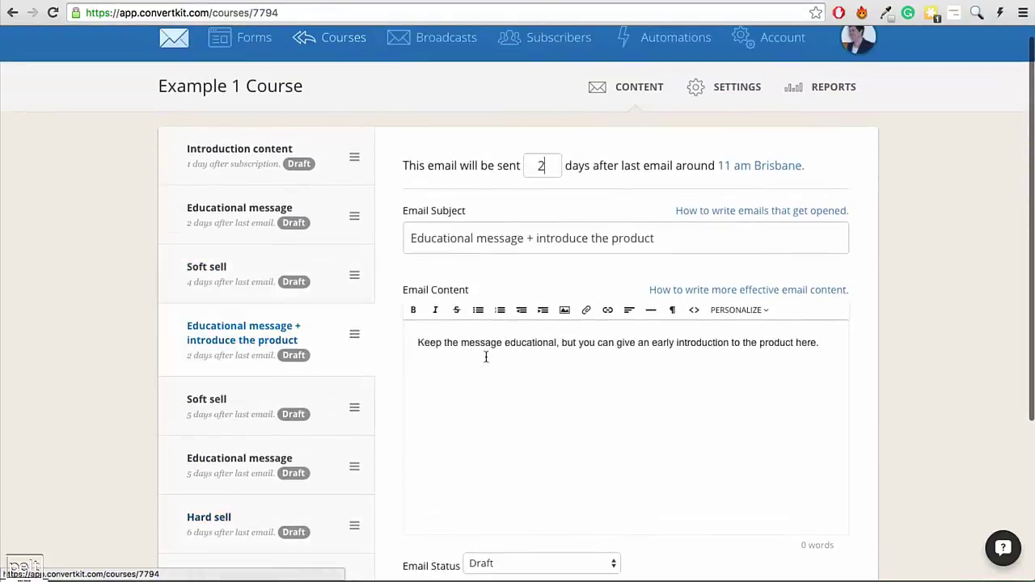
triple_click(527, 355)
type("dsfsdgsdf")
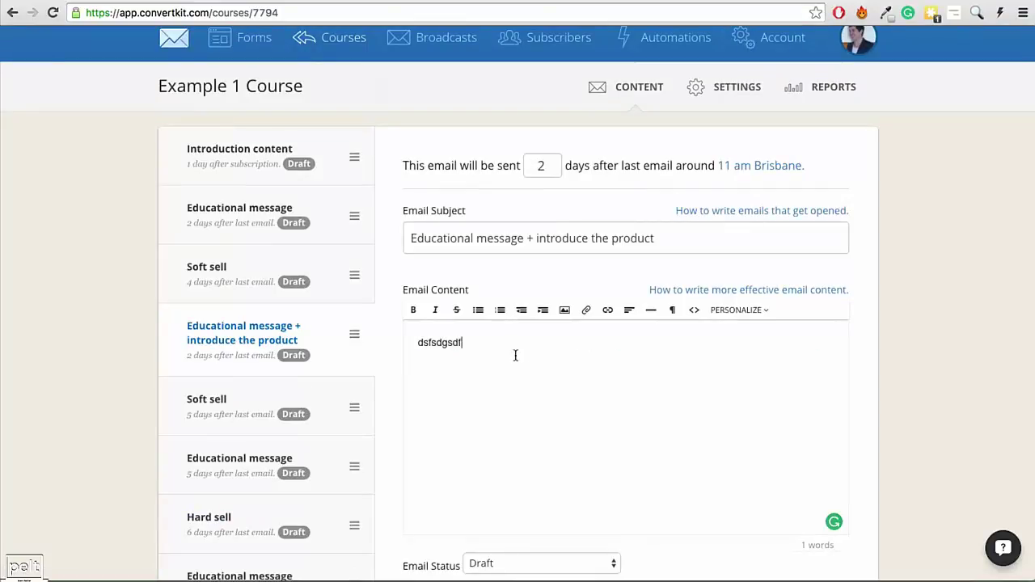
Review the content and send delays of the first four course emails, from the introduction to the product introduction.
left_click(240, 164)
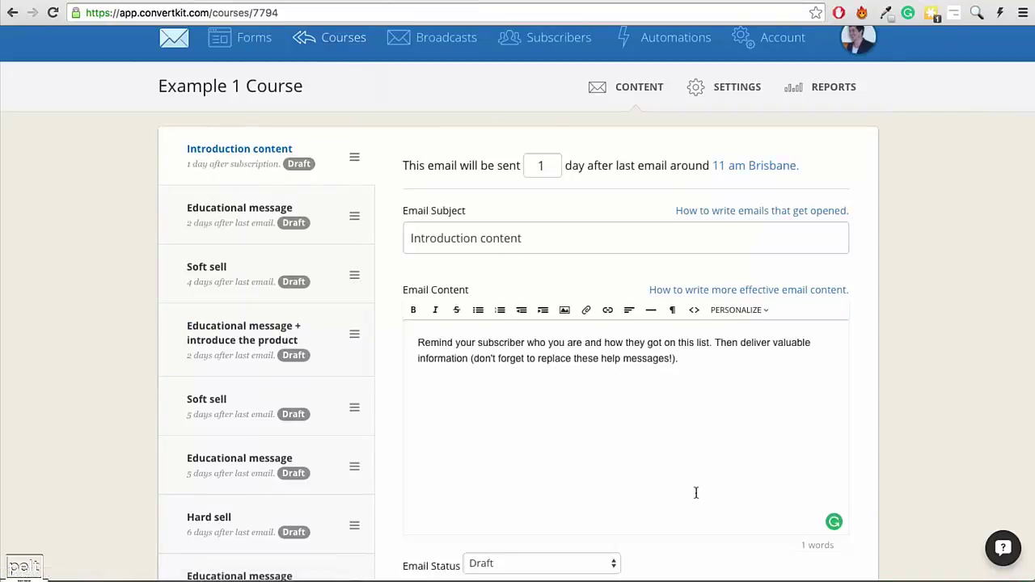
left_click(239, 225)
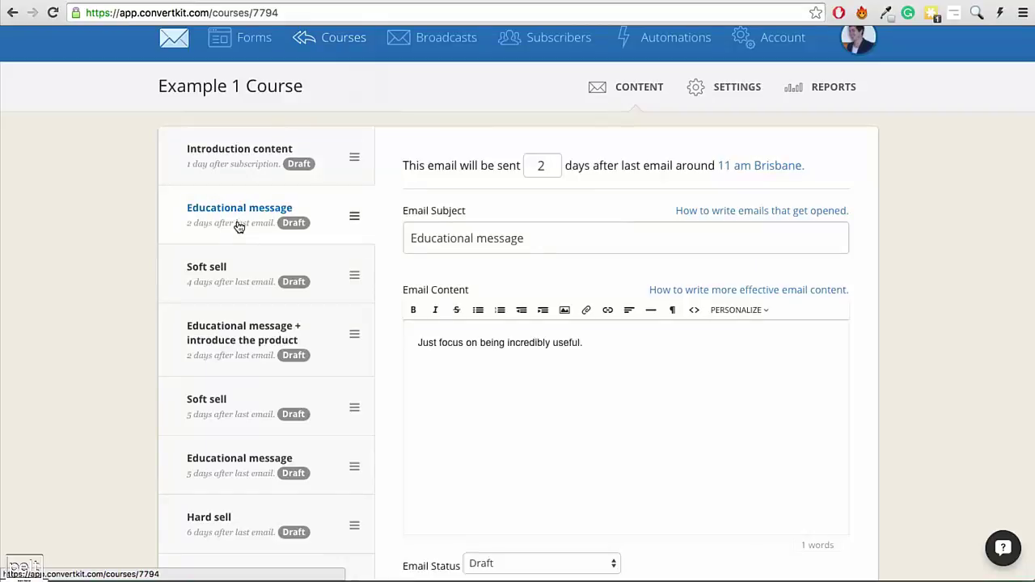
left_click(228, 269)
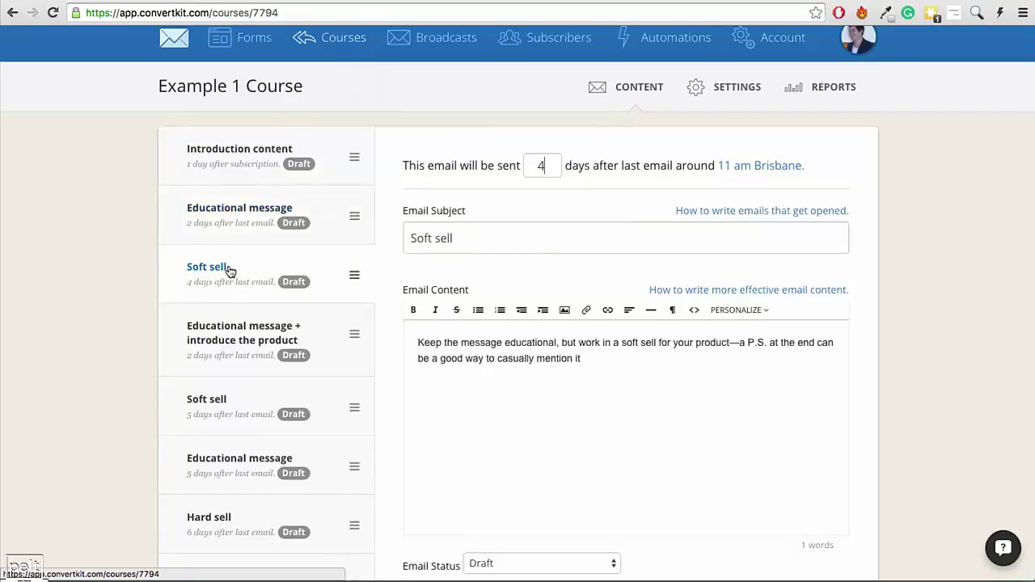
left_click(231, 167)
left_click(225, 215)
left_click(220, 271)
left_click(223, 333)
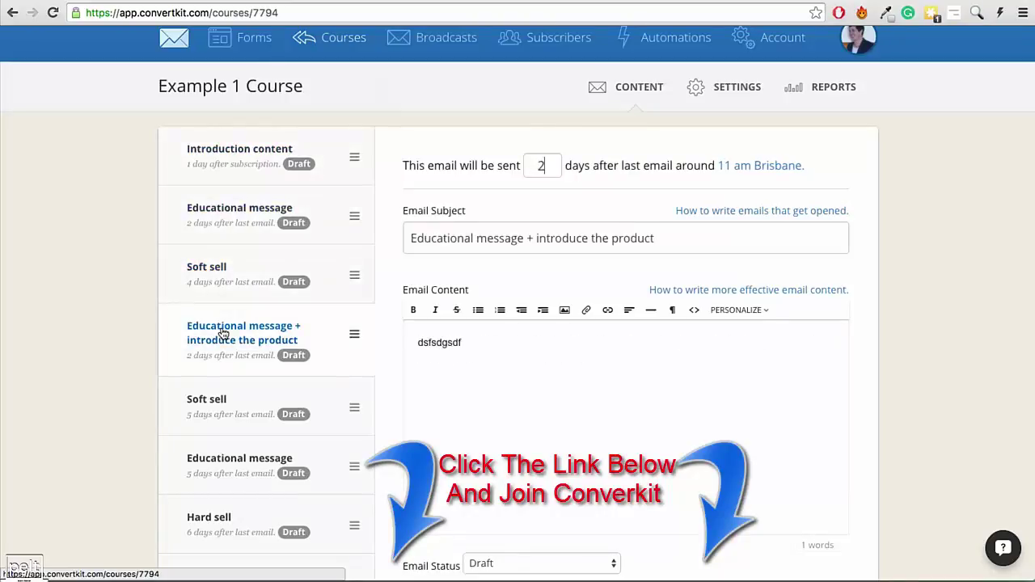
left_click(241, 172)
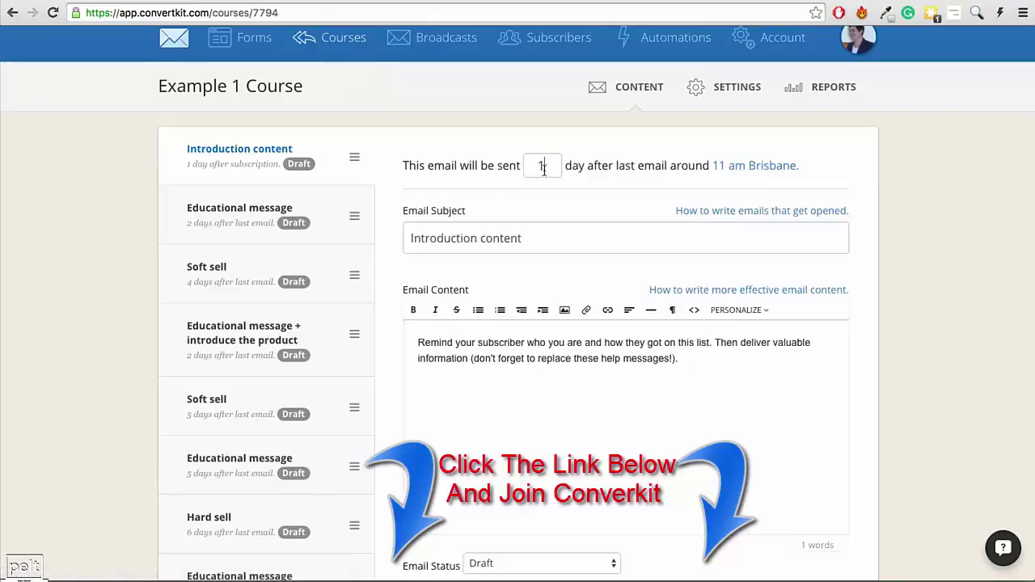
left_click(229, 221)
left_click_drag(548, 165, 529, 167)
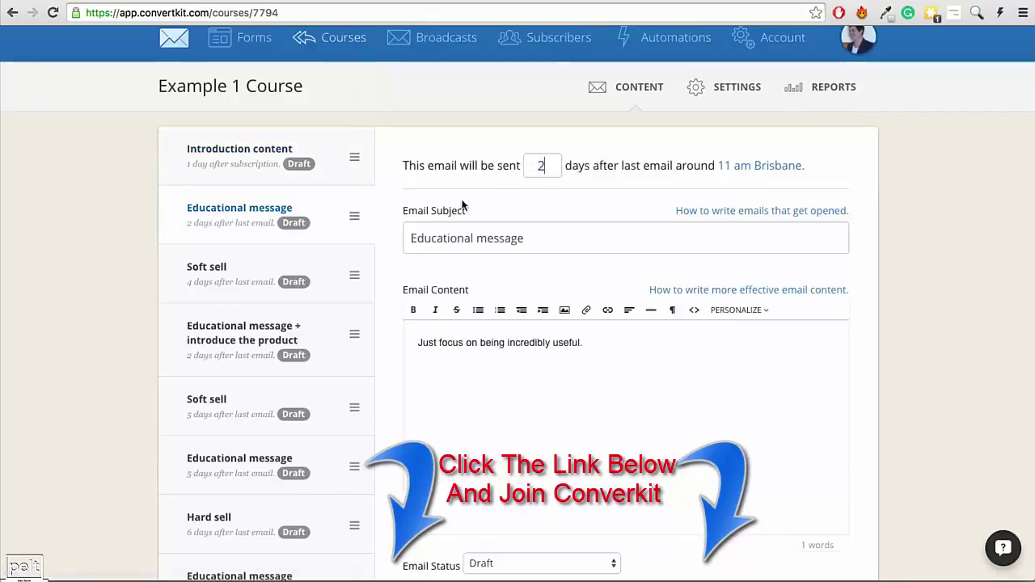
left_click(226, 287)
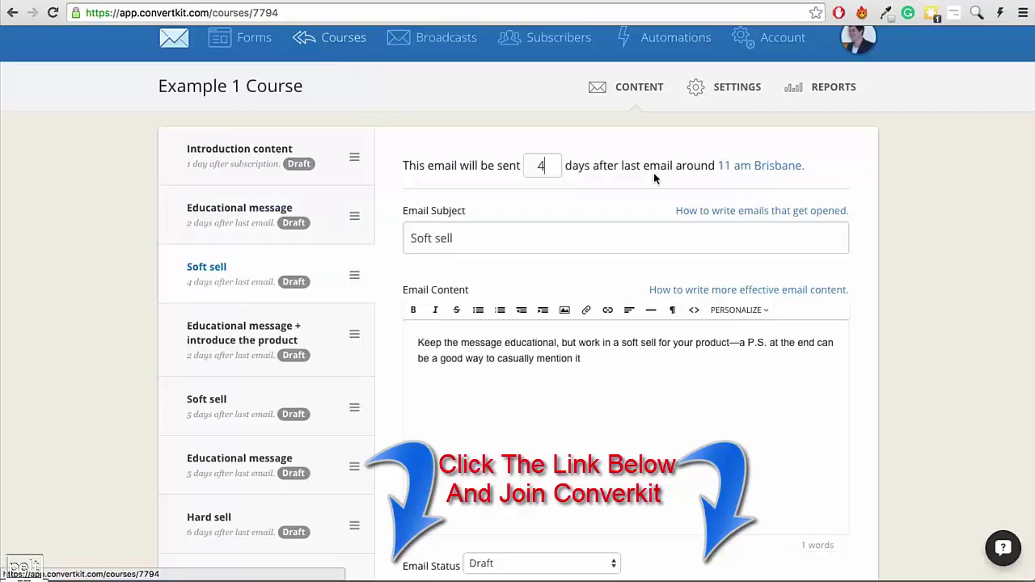
Limit the course's sending days to Monday and Thursday and set the send time to 8am.
left_click(769, 170)
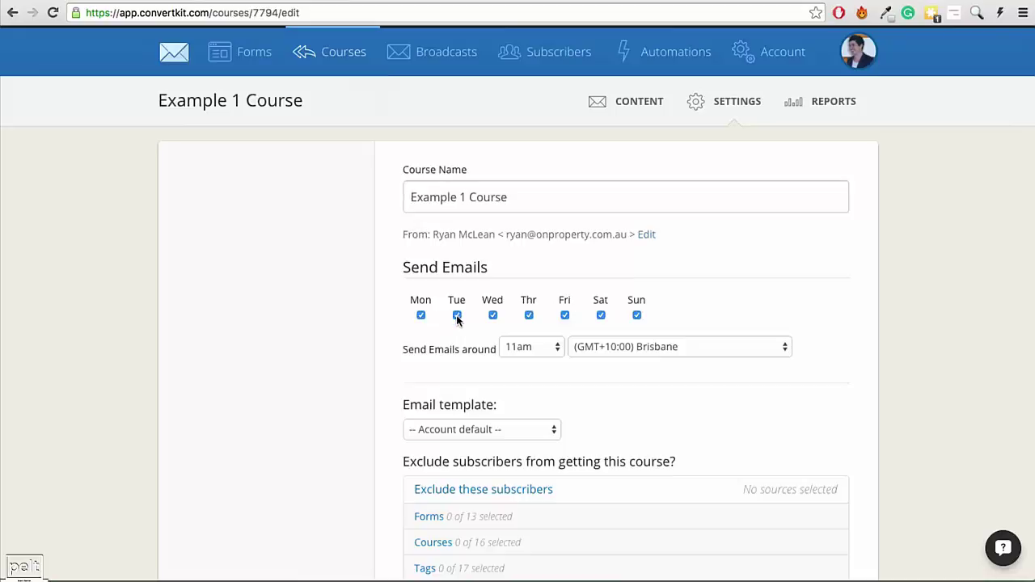
left_click(457, 315)
left_click(493, 315)
left_click(529, 315)
left_click(528, 315)
left_click(564, 315)
left_click(601, 315)
left_click(637, 316)
left_click(531, 347)
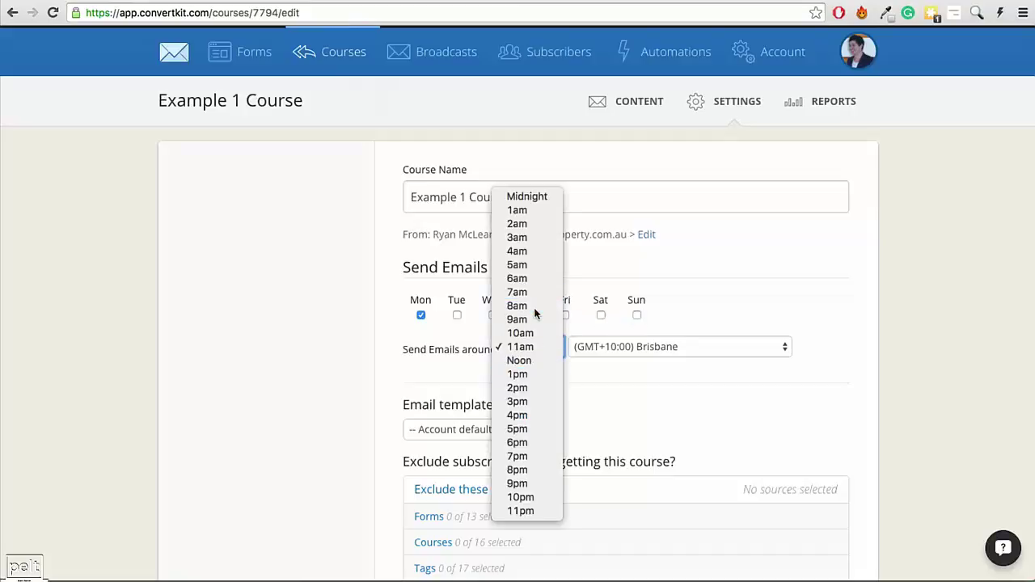
left_click(533, 308)
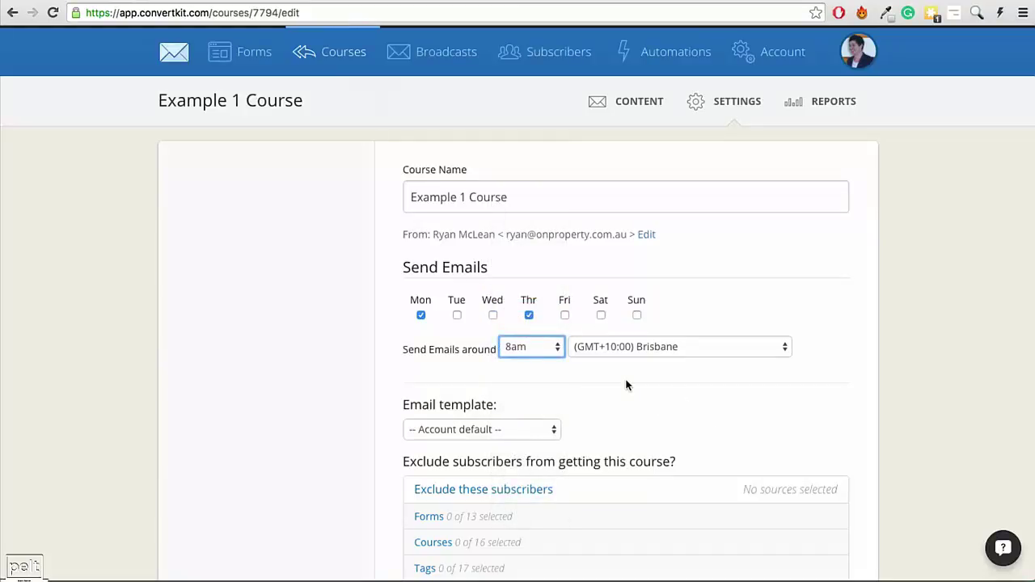
Open the reports of the [OP] New Build Series Opt-In course.
scroll(627, 385, "down", 10)
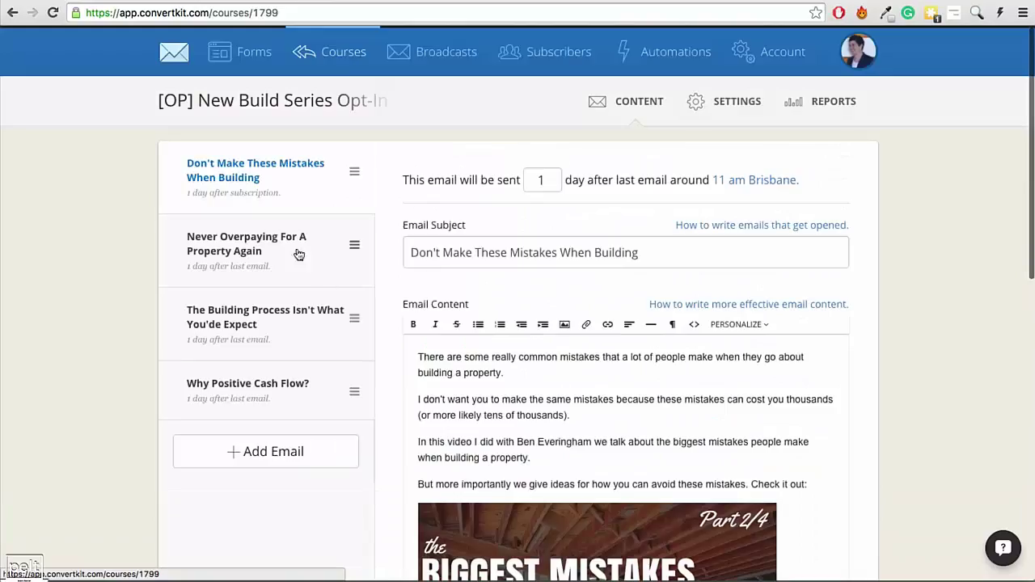
left_click(811, 103)
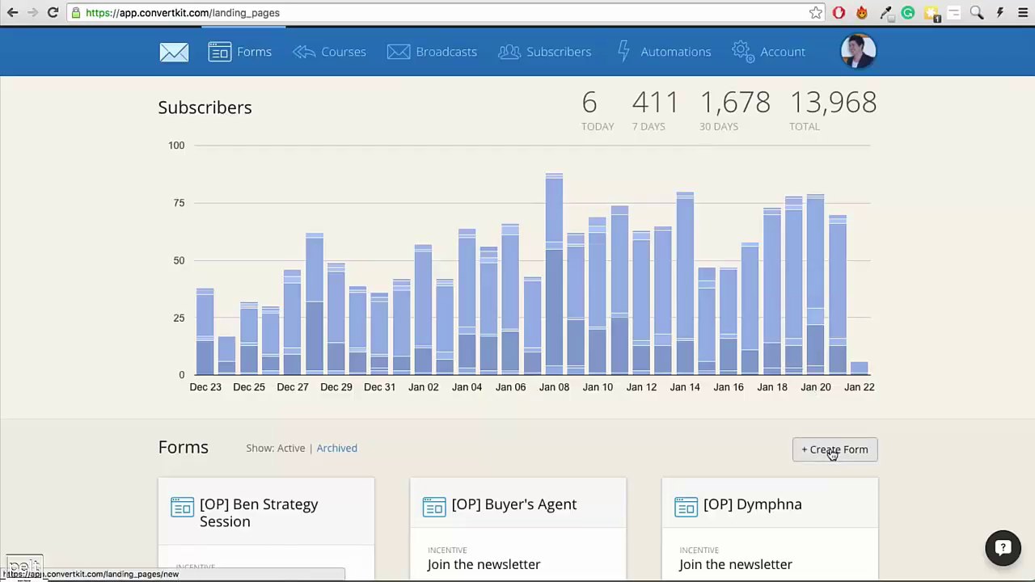
Create a new embeddable form using the Full style and look over its style settings.
left_click(832, 454)
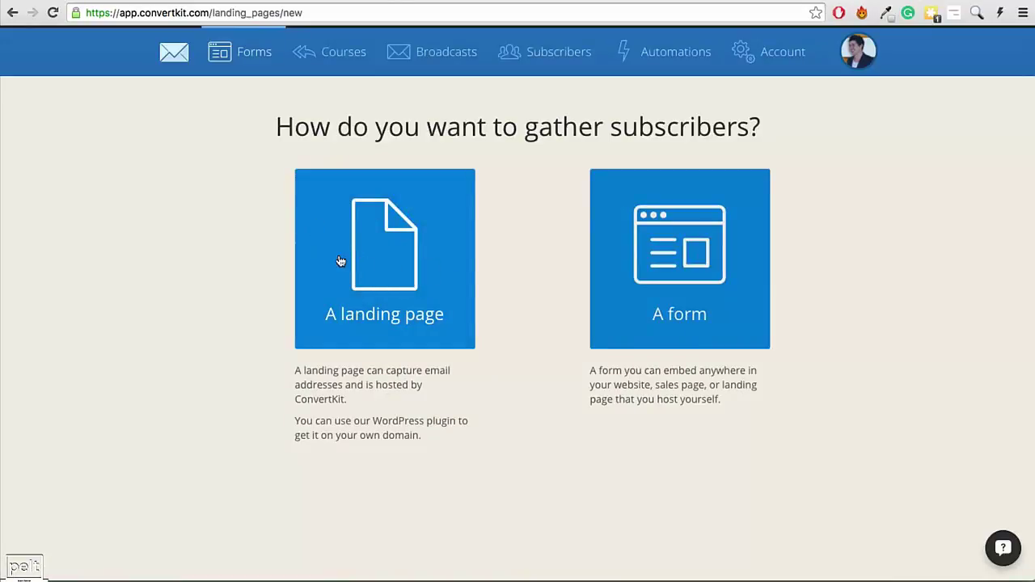
left_click(690, 267)
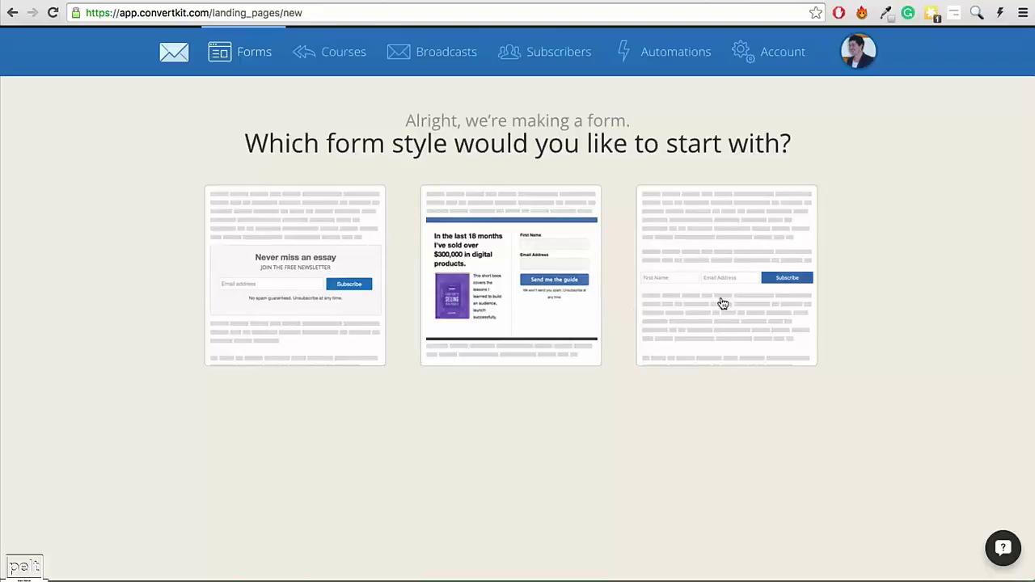
left_click(484, 288)
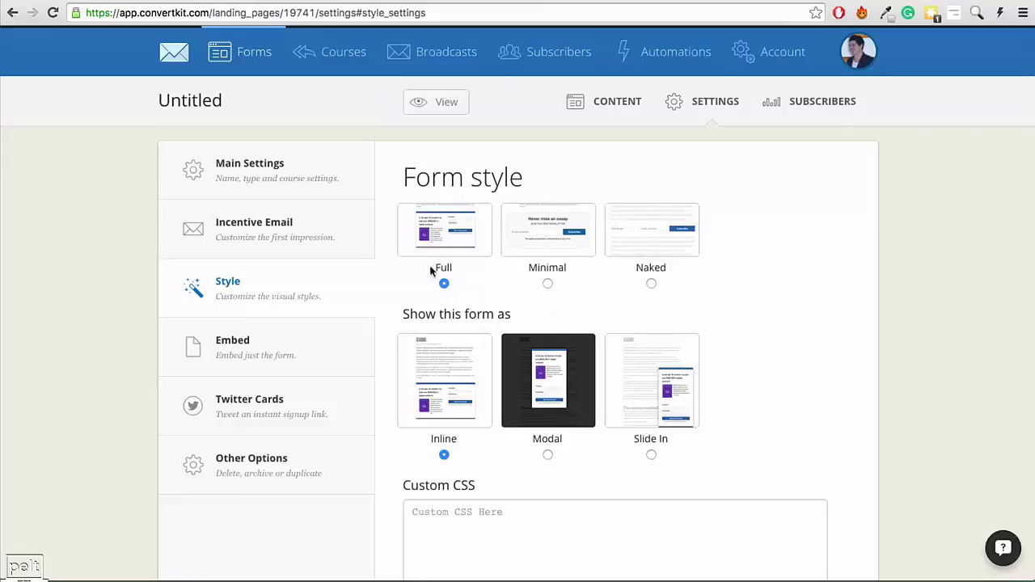
scroll(646, 291, "down", 3)
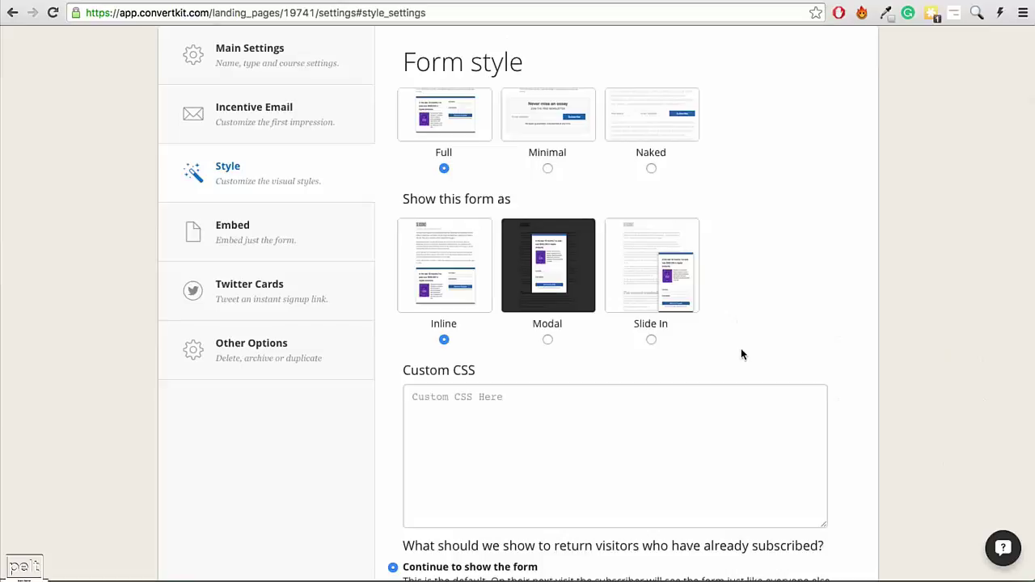
scroll(660, 310, "up", 1)
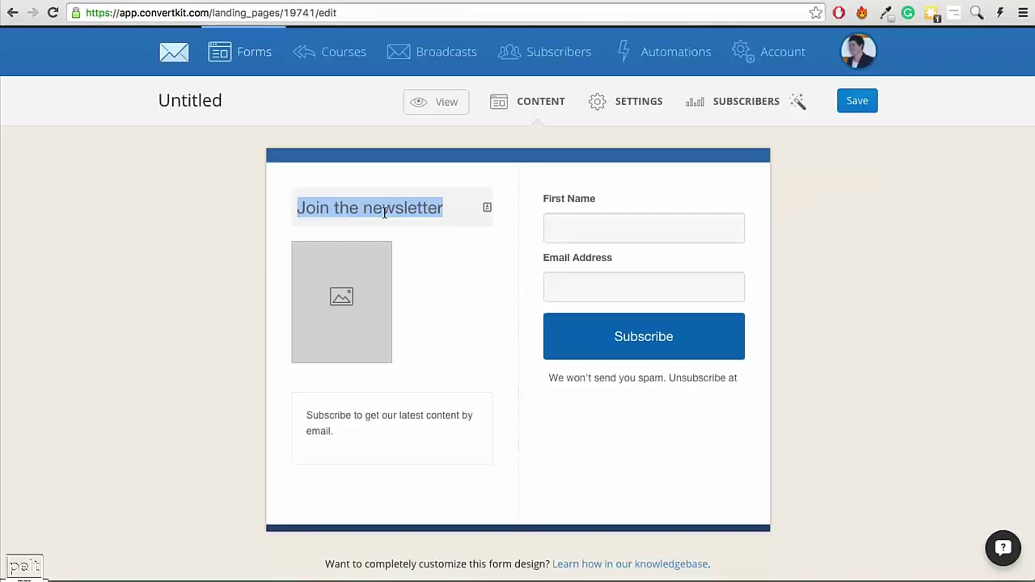
Change the form's heading to "Sign Up Today" and check the file picker of its image placeholder.
type("Sign Up ea")
key("BackSpace")
key("BackSpace")
type("Ear")
key("BackSpace")
key("BackSpace")
key("BackSpace")
type("Today")
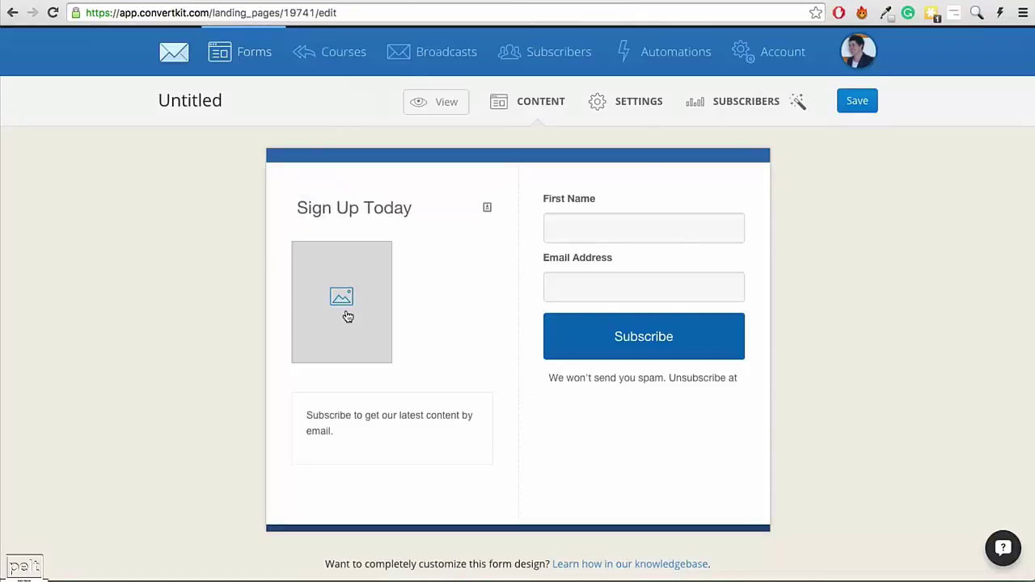
left_click(347, 314)
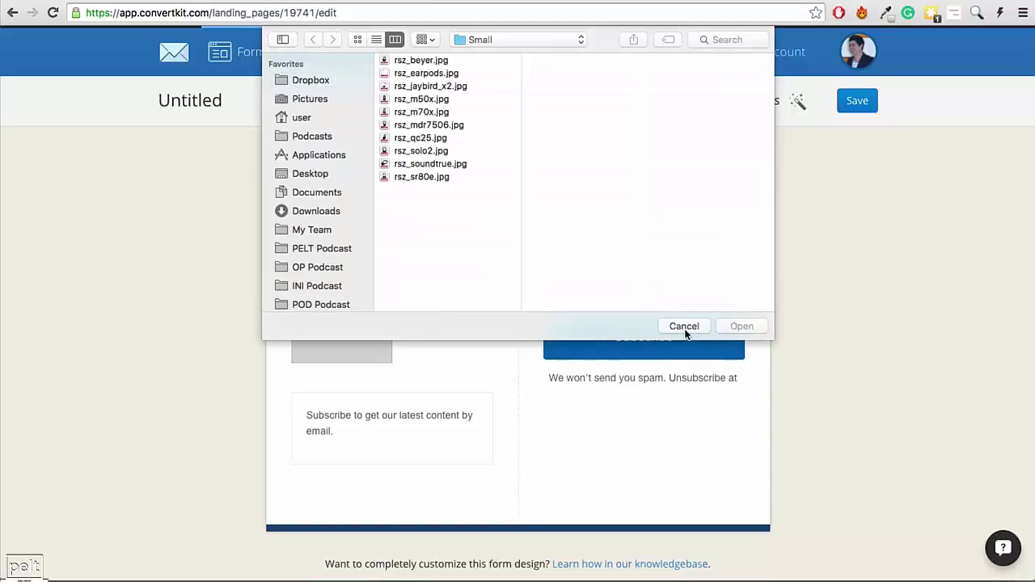
left_click(684, 326)
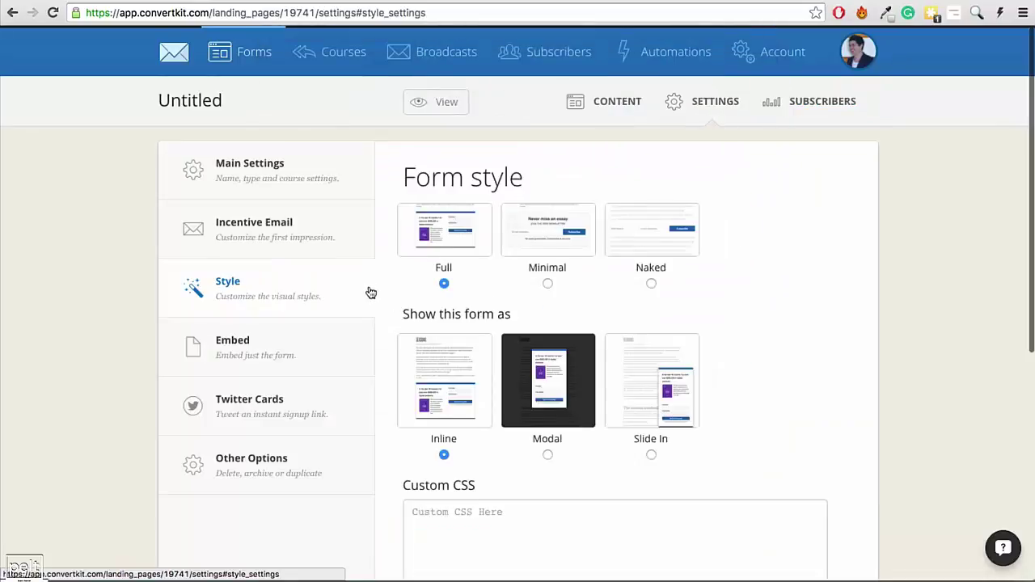
Set the form to show custom content to return visitors who have already subscribed.
scroll(371, 291, "down", 5)
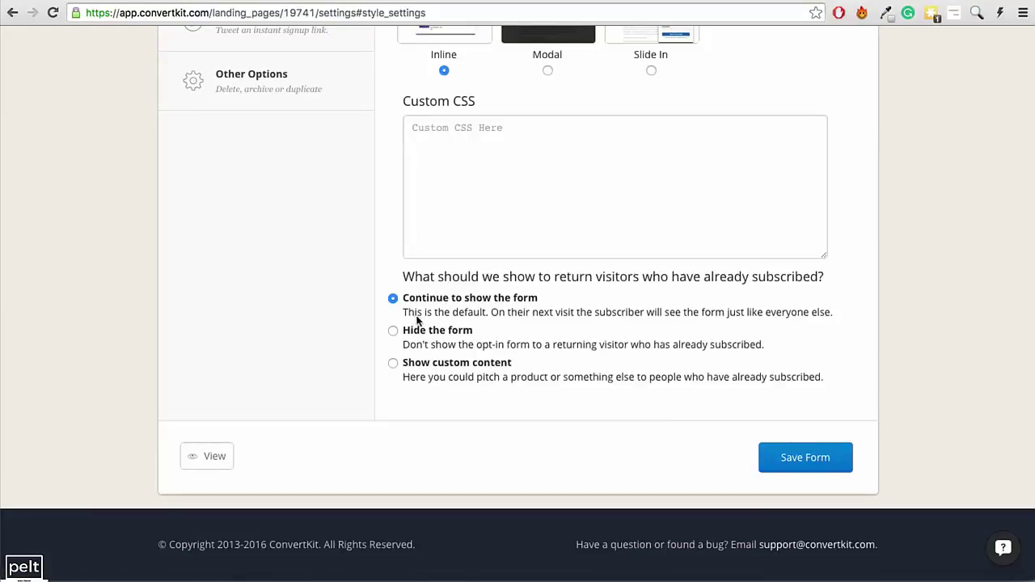
left_click(393, 365)
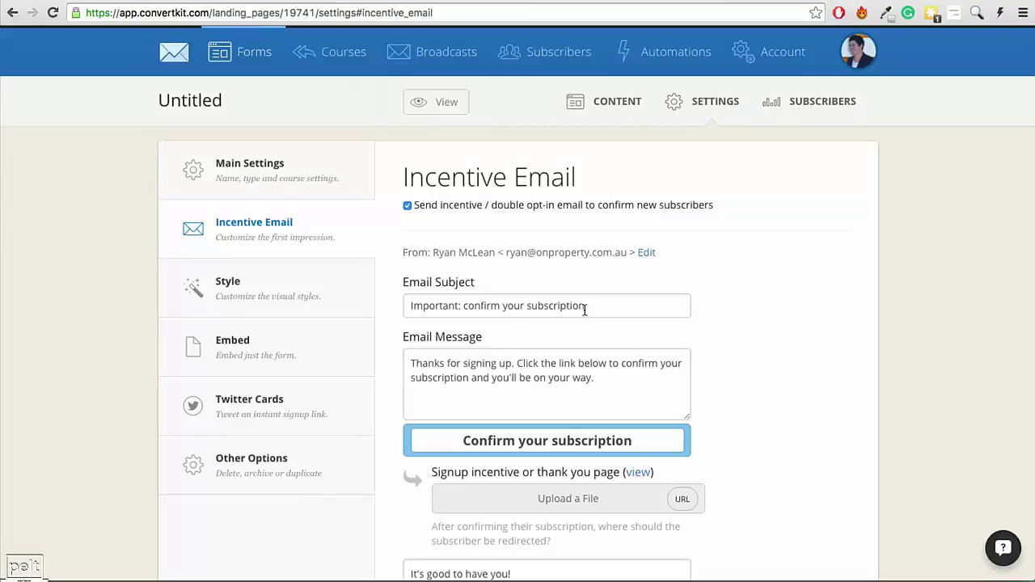
Rewrite the incentive email with subject "Here's Your Freebie", message "Click the link below to get it" and button "Get My Freebie", using a URL incentive.
left_click_drag(582, 309, 411, 307)
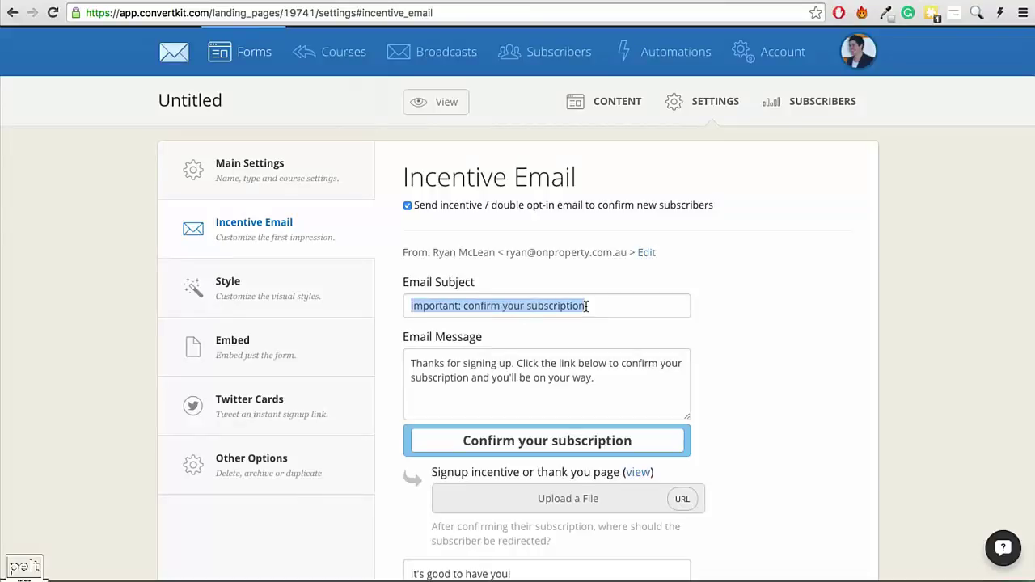
type("Here's Your Freebie")
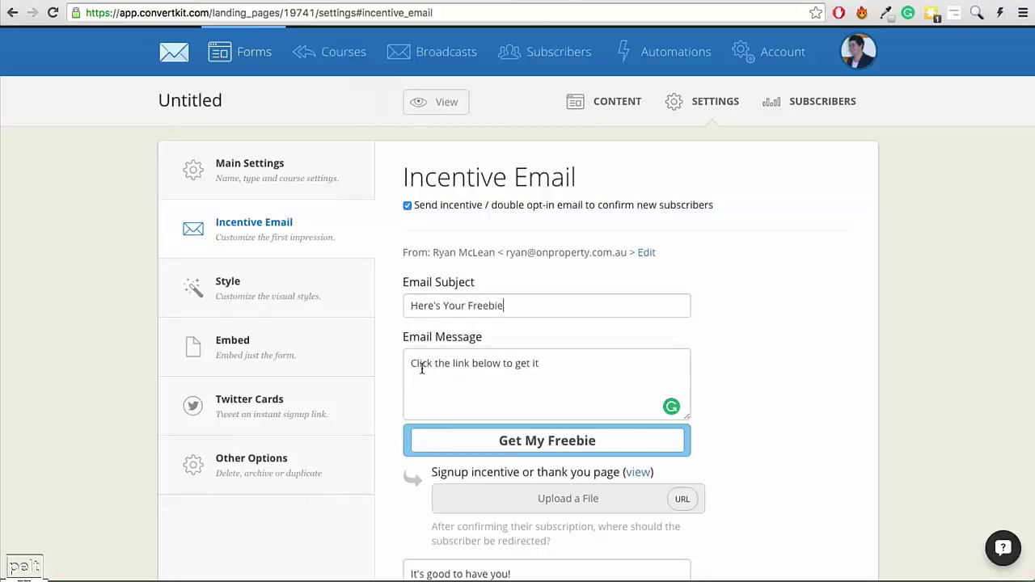
left_click_drag(421, 368, 577, 365)
left_click(571, 387)
left_click(681, 499)
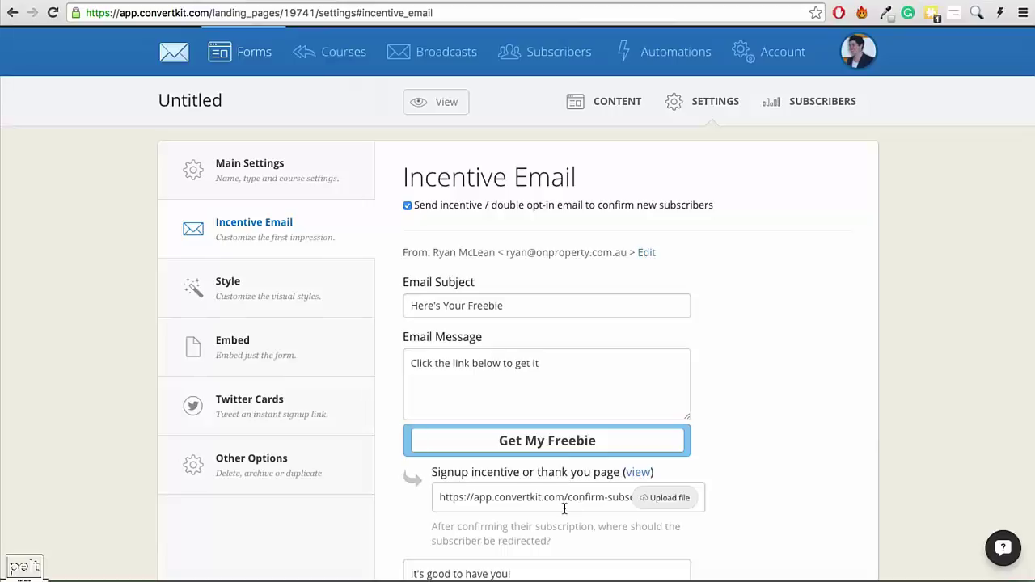
scroll(564, 508, "down", 2)
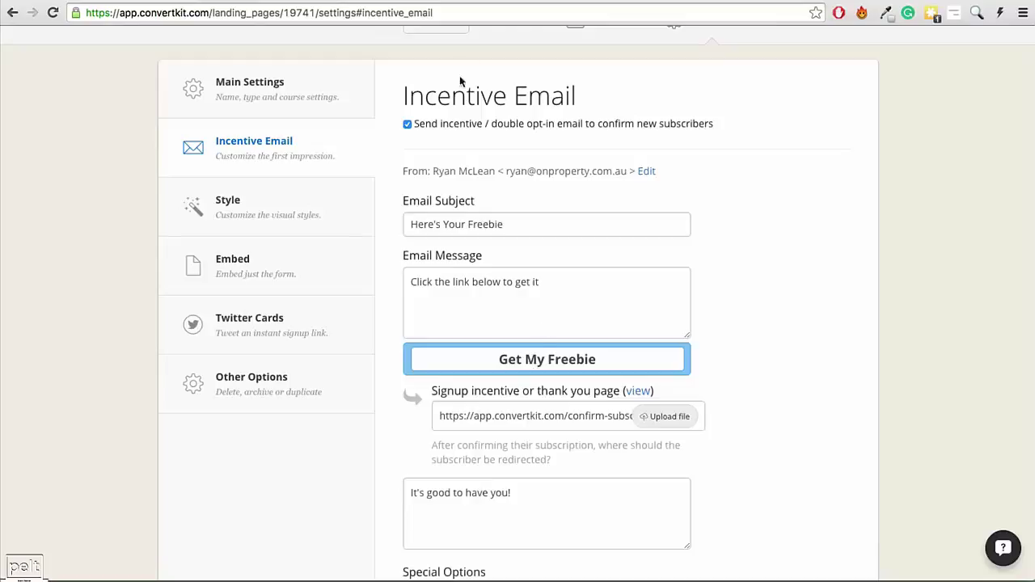
left_click_drag(489, 122, 562, 128)
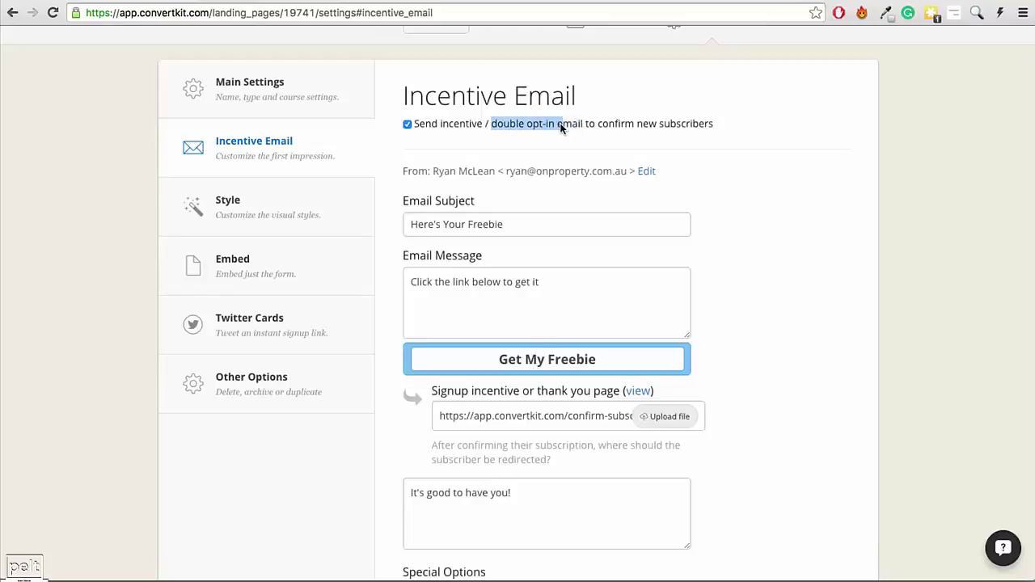
Choose [OP] General as the email course that the form's subscribers can opt in to.
scroll(539, 184, "down", 5)
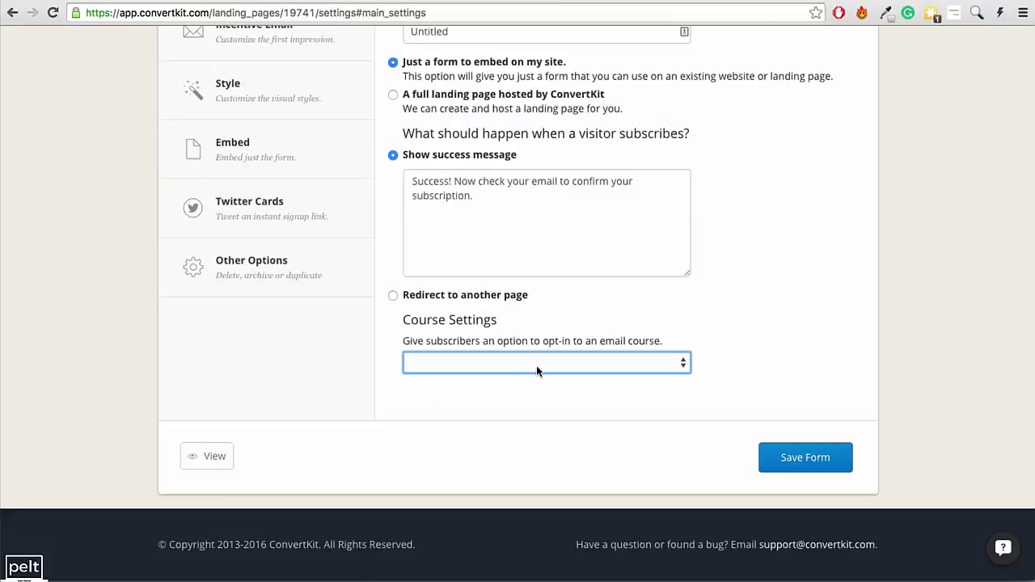
left_click(537, 365)
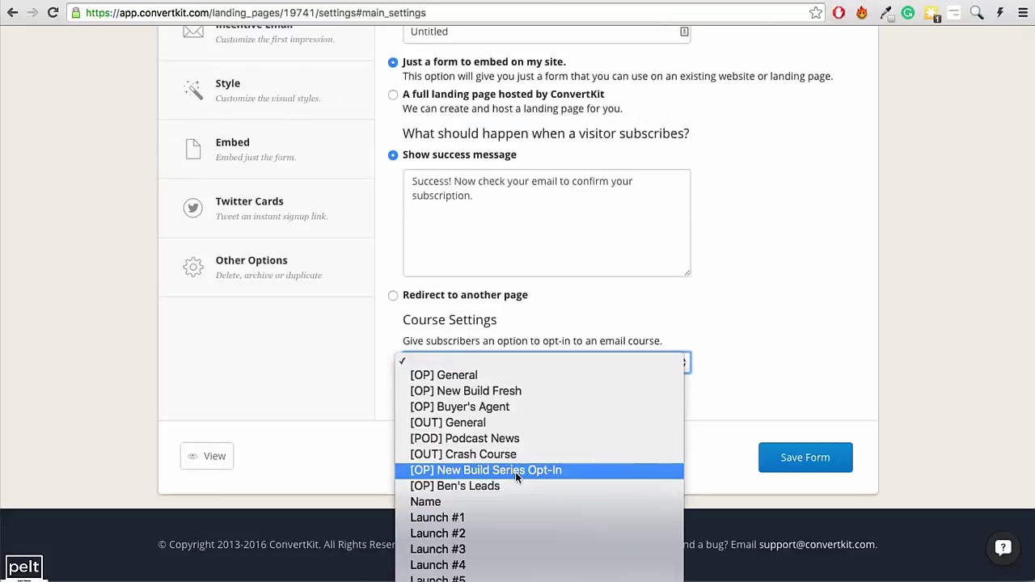
left_click(521, 378)
left_click(411, 416)
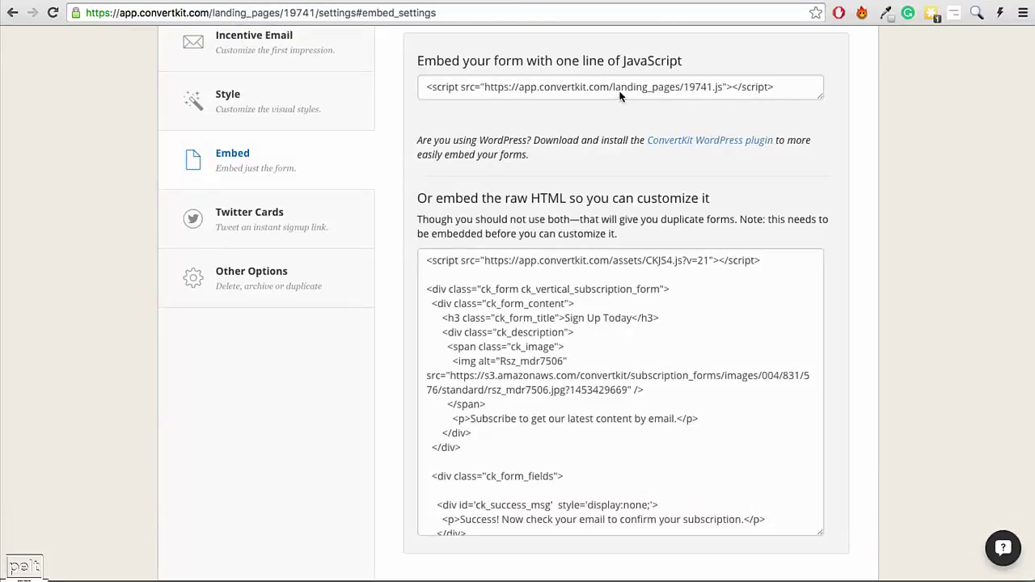
Select the form's one-line JavaScript embed code and look over the raw HTML version.
left_click_drag(427, 87, 805, 86)
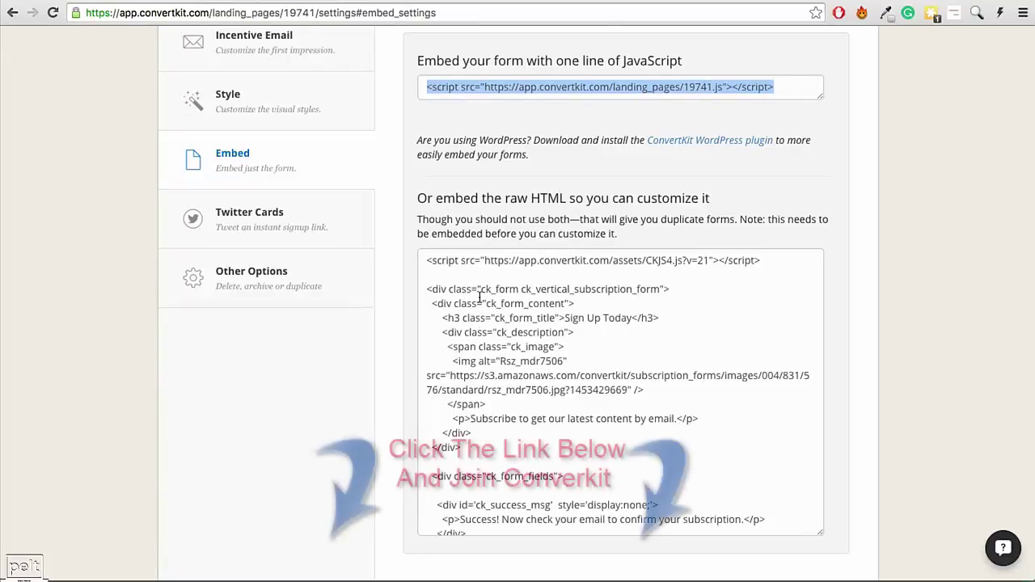
scroll(467, 289, "down", 1)
scroll(350, 277, "up", 3)
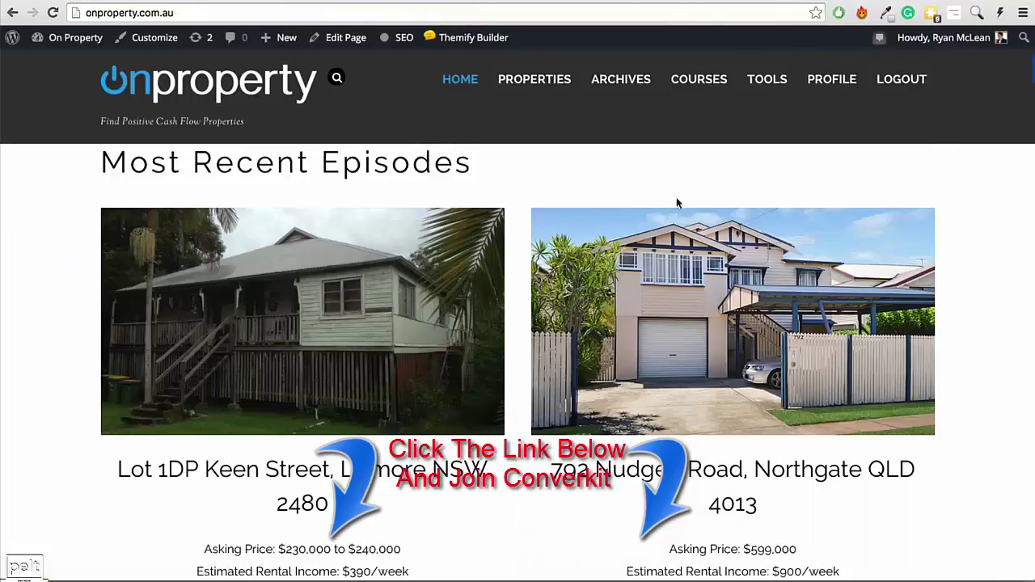
Examine the opt-in for the 10 positive cash flow property listings on the On Property home page and its free-listings landing page.
scroll(647, 268, "down", 3)
scroll(647, 269, "down", 15)
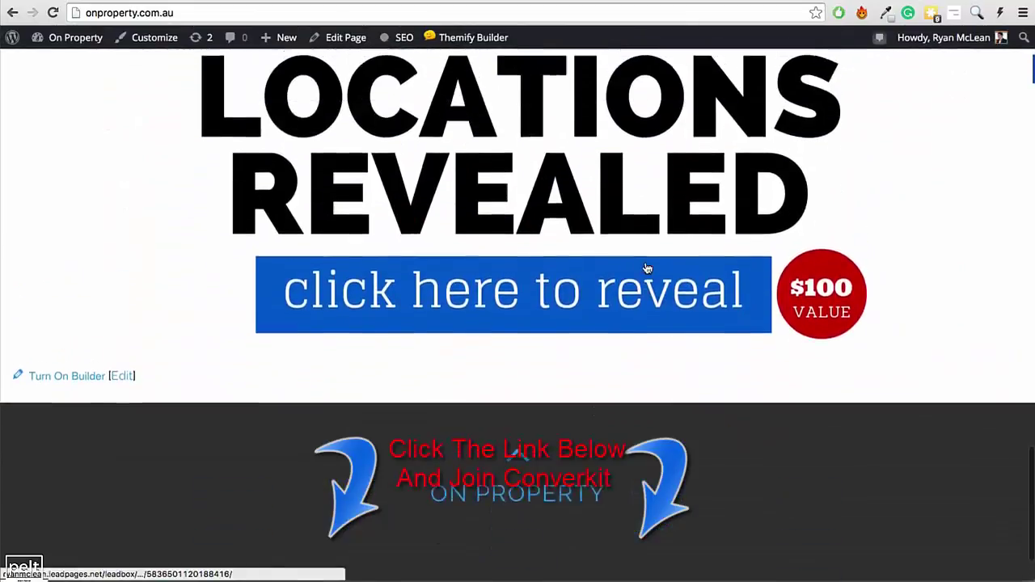
left_click(548, 232)
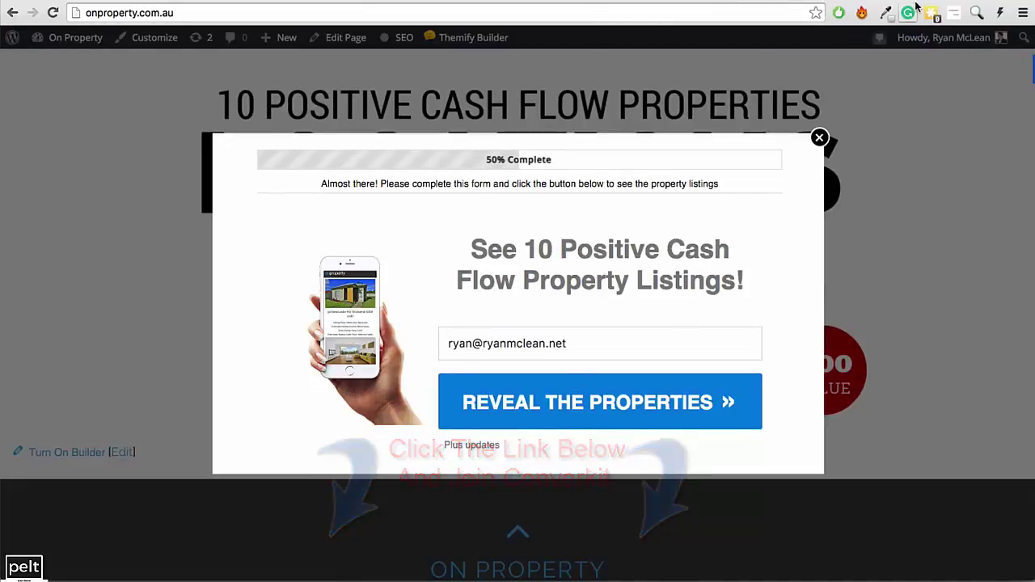
left_click(695, 401)
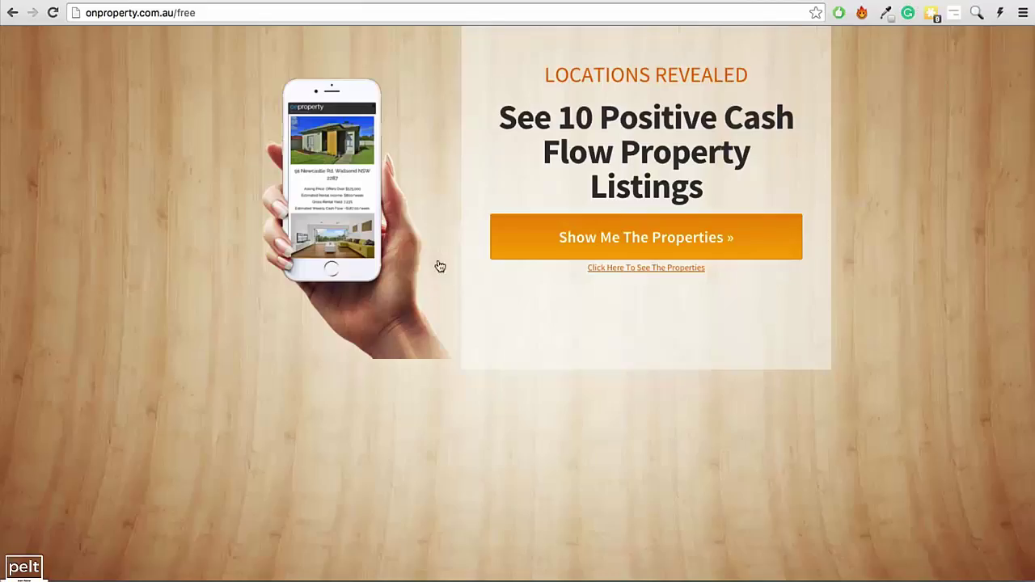
left_click(654, 238)
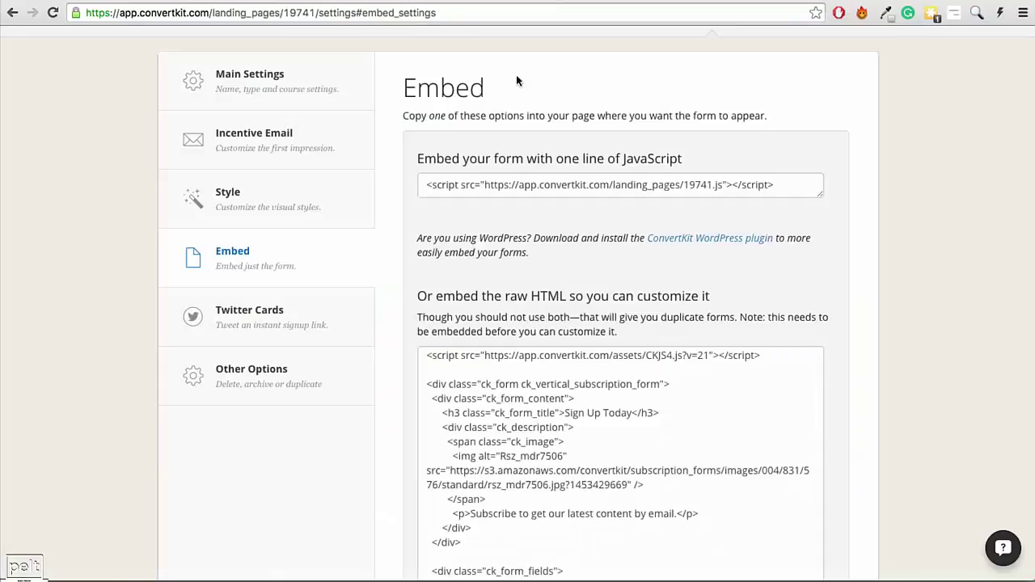
Start a new automation rule in ConvertKit and review the available triggers and actions.
scroll(654, 122, "up", 3)
scroll(728, 81, "down", 1)
left_click(671, 55)
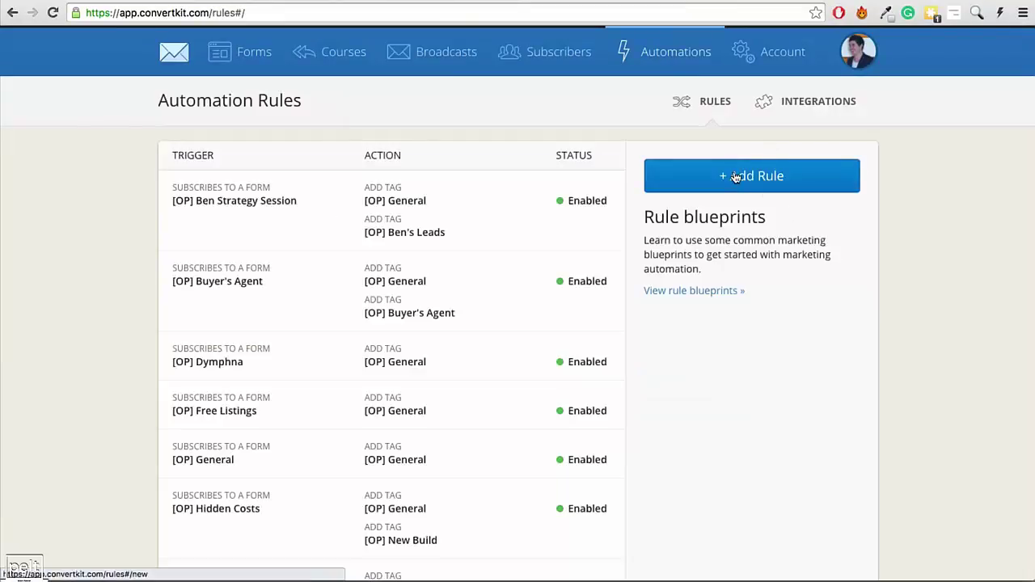
left_click(736, 175)
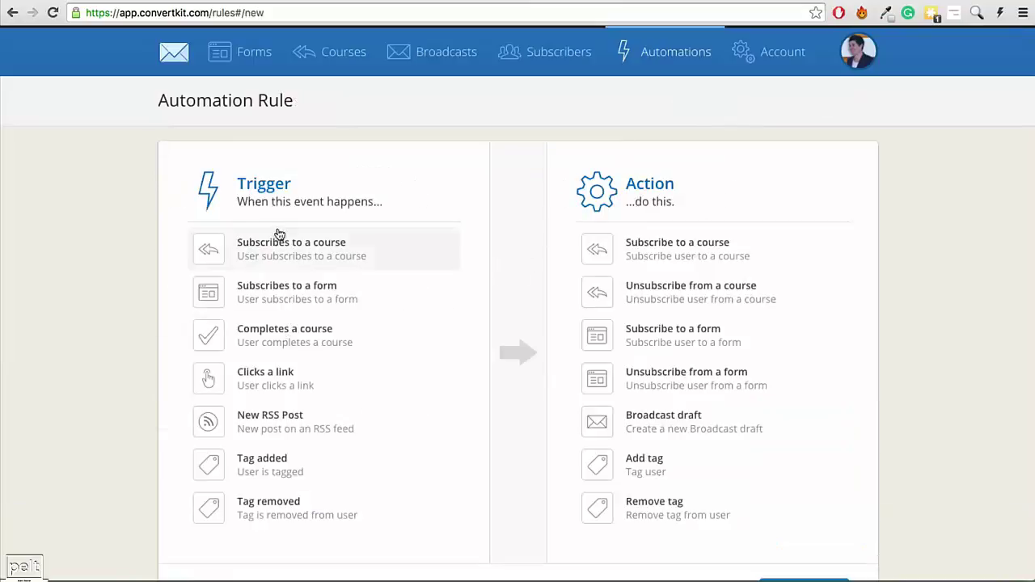
scroll(275, 243, "down", 1)
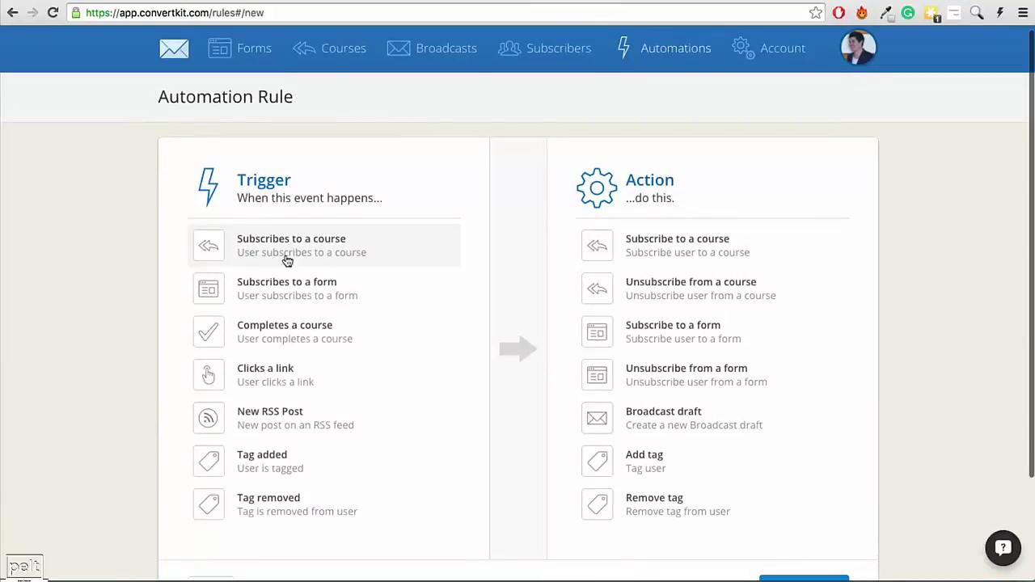
scroll(661, 312, "up", 1)
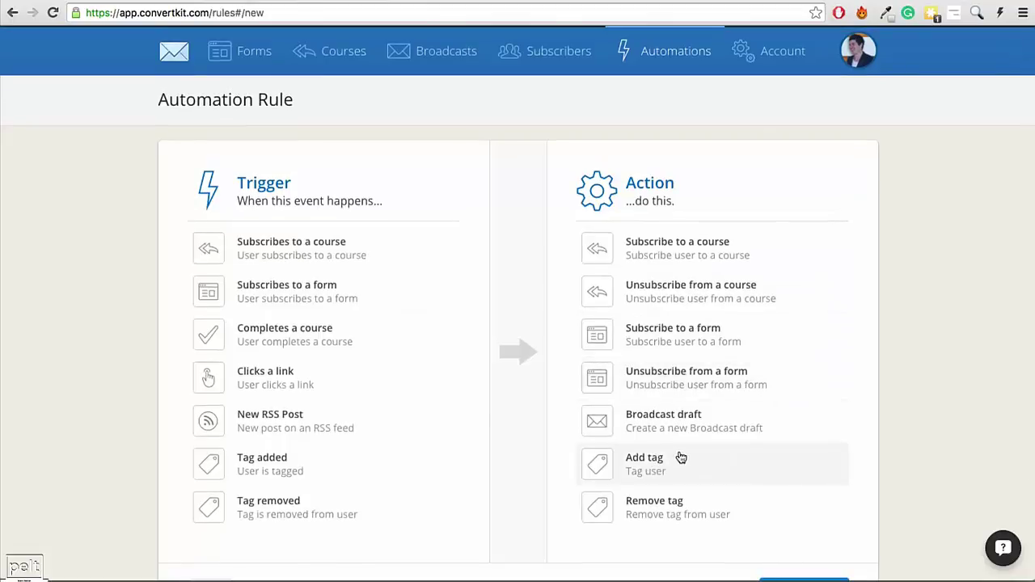
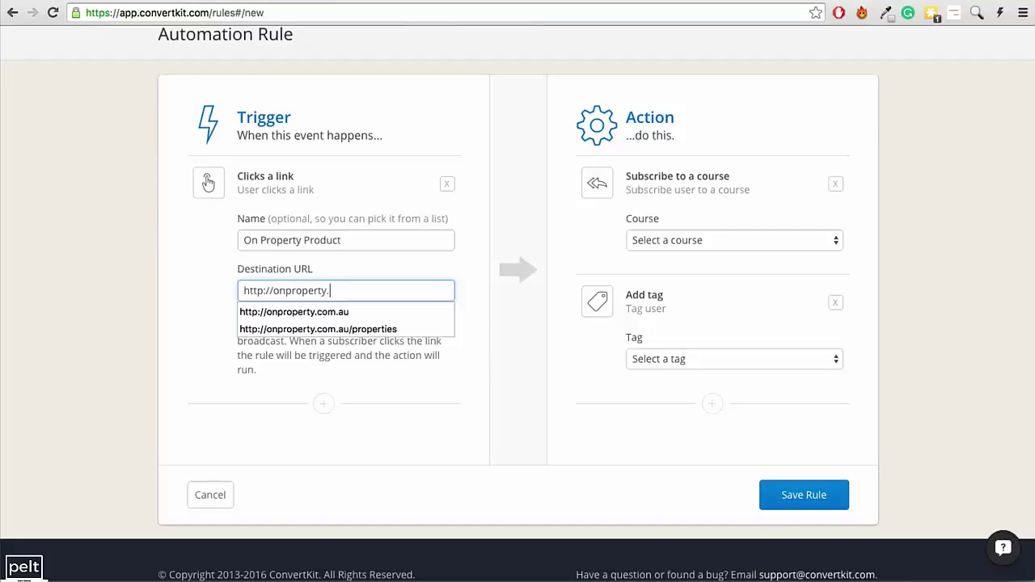
type("memberships")
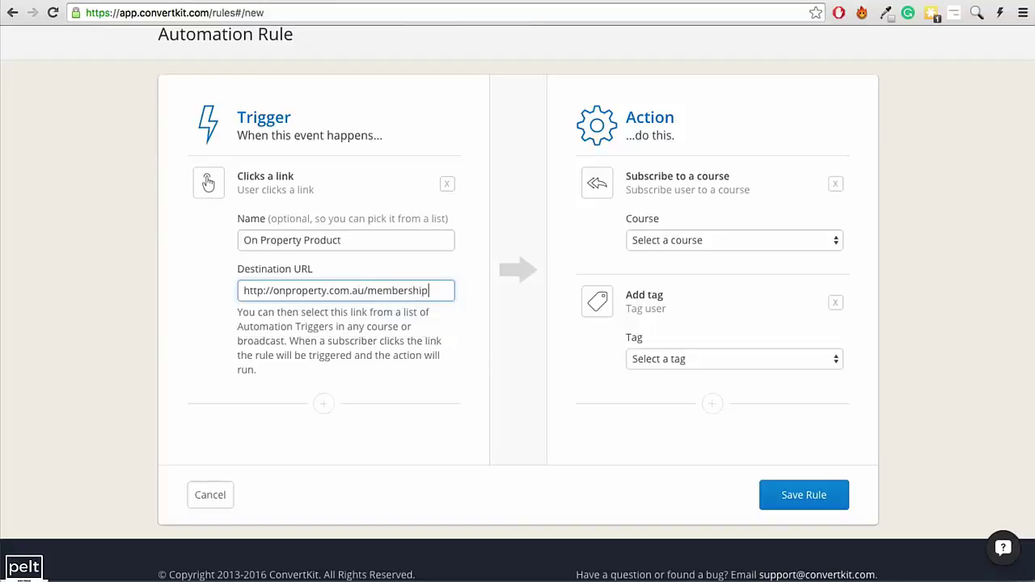
key("BackSpace")
type("/")
Set the rule's actions to subscribe to the Launch #1 course and add the [OP] General tag, and save the rule.
left_click(700, 241)
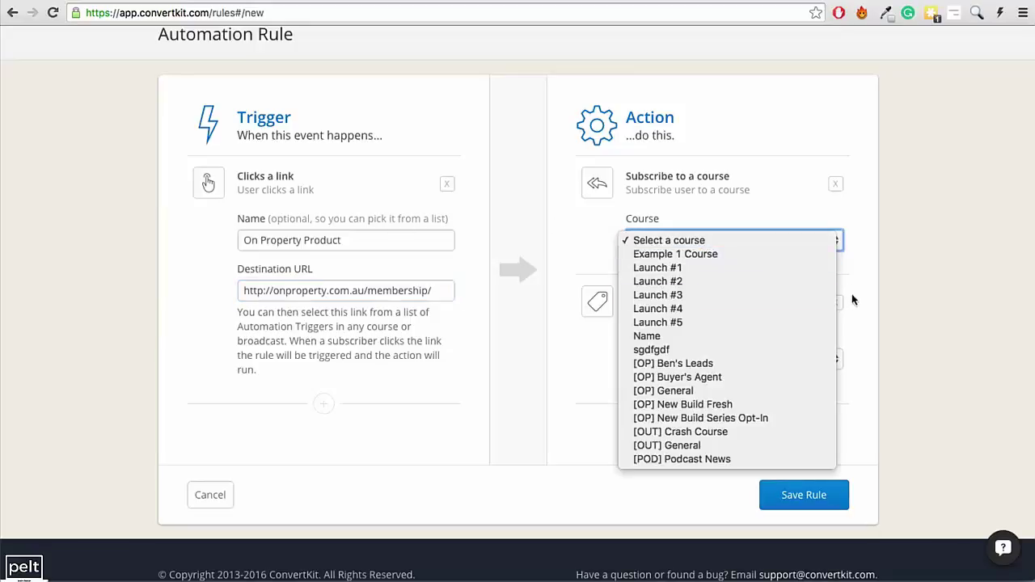
left_click(712, 269)
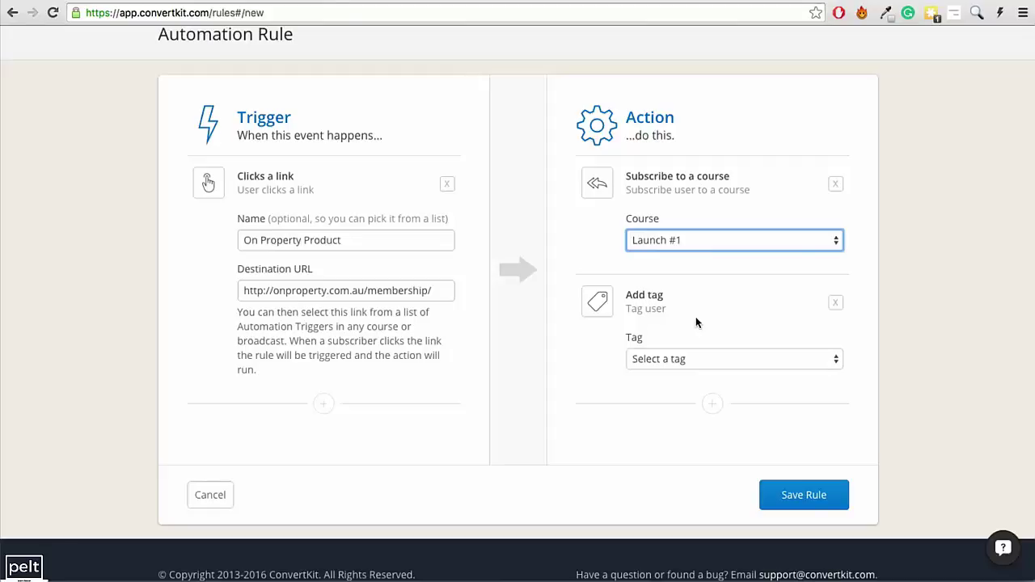
left_click(684, 359)
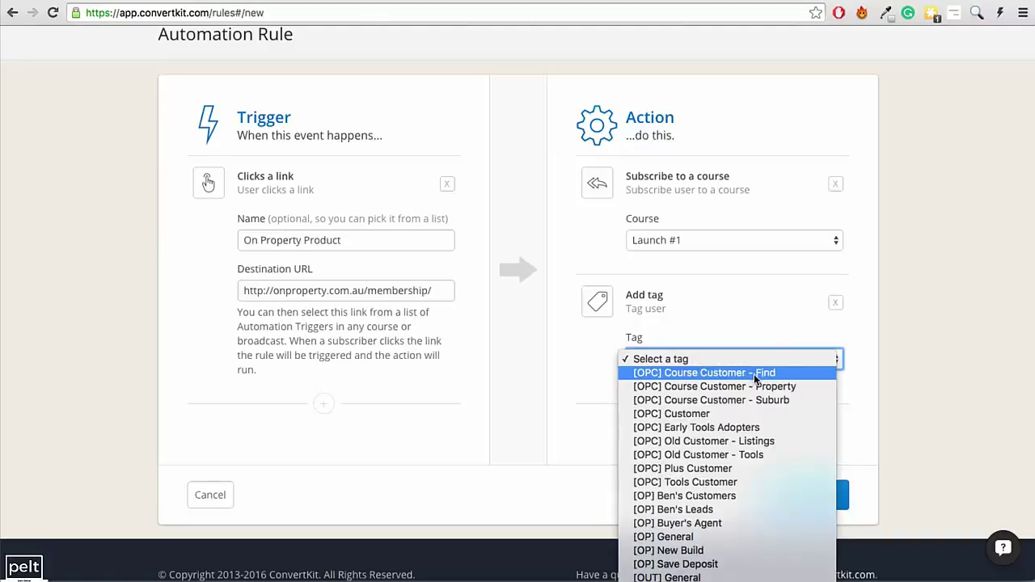
left_click(675, 537)
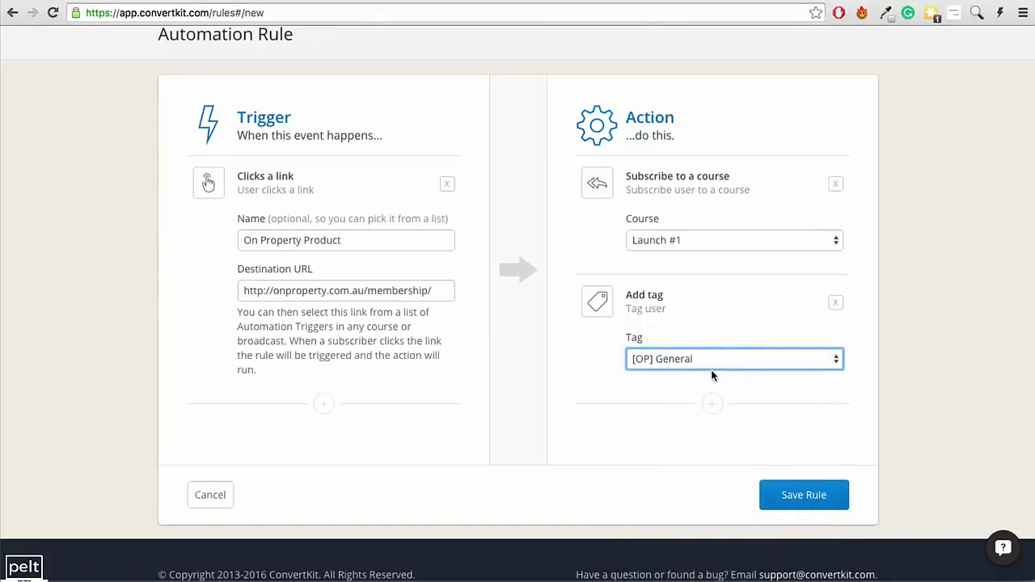
left_click(804, 505)
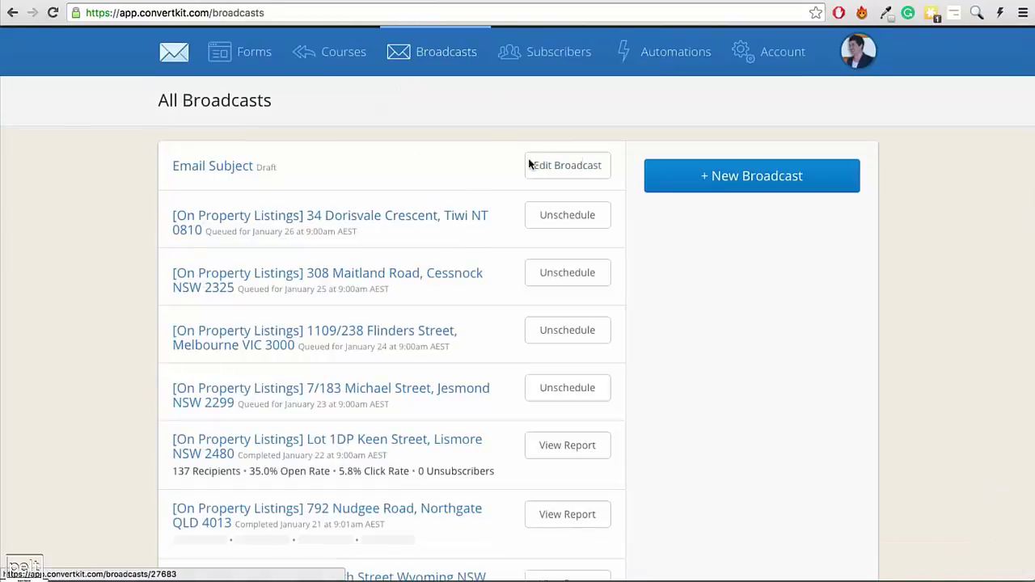
Edit the draft broadcast "Email Subject", adding the line "Link to sales page" and a first-name sign-off to its content.
left_click(556, 170)
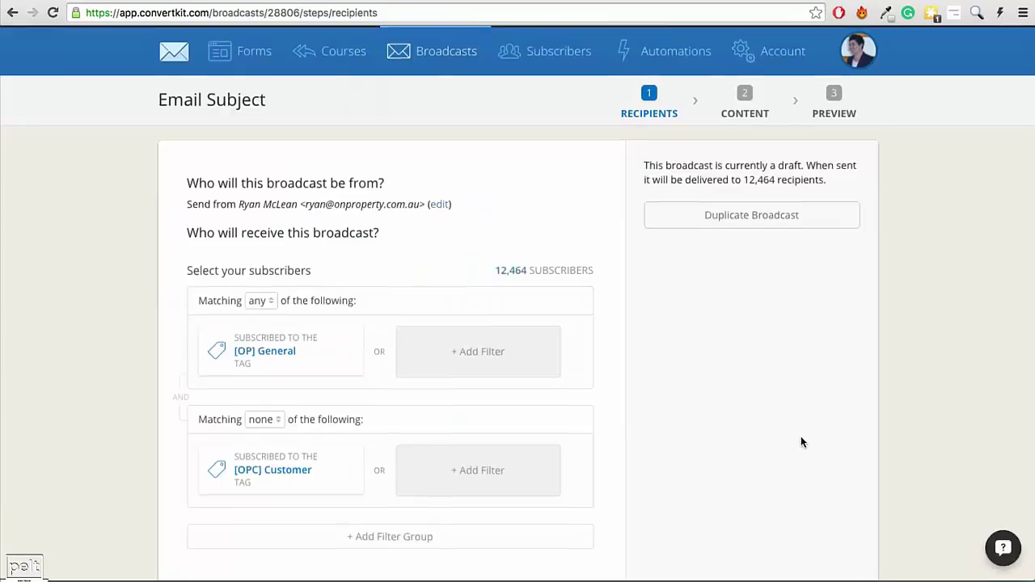
scroll(801, 436, "down", 3)
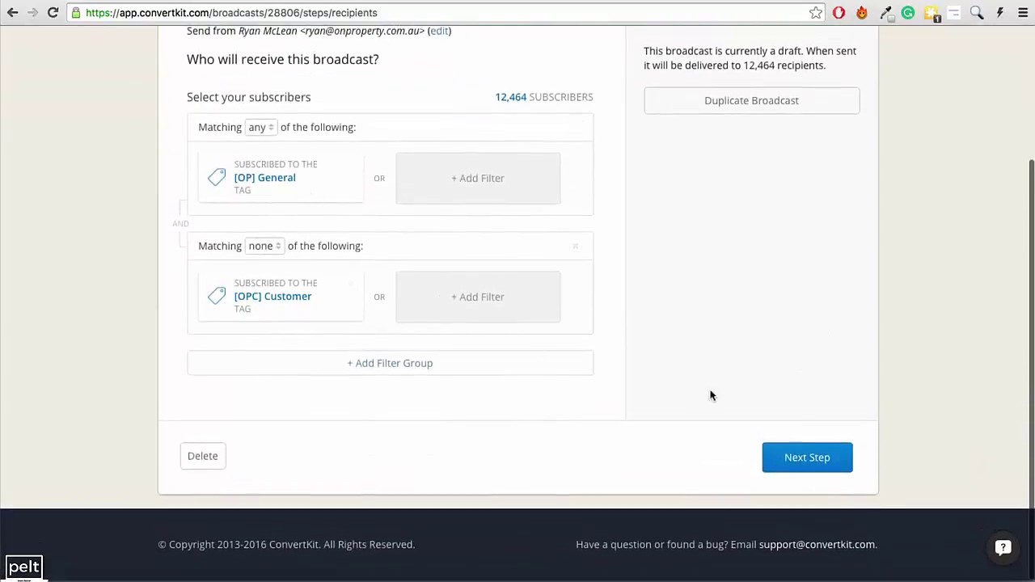
left_click(790, 467)
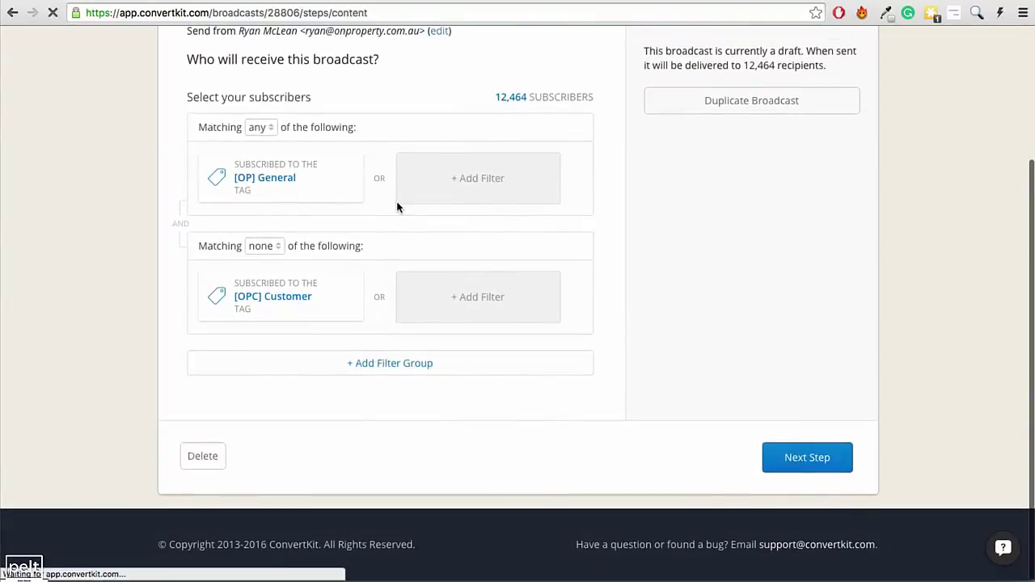
left_click(316, 295)
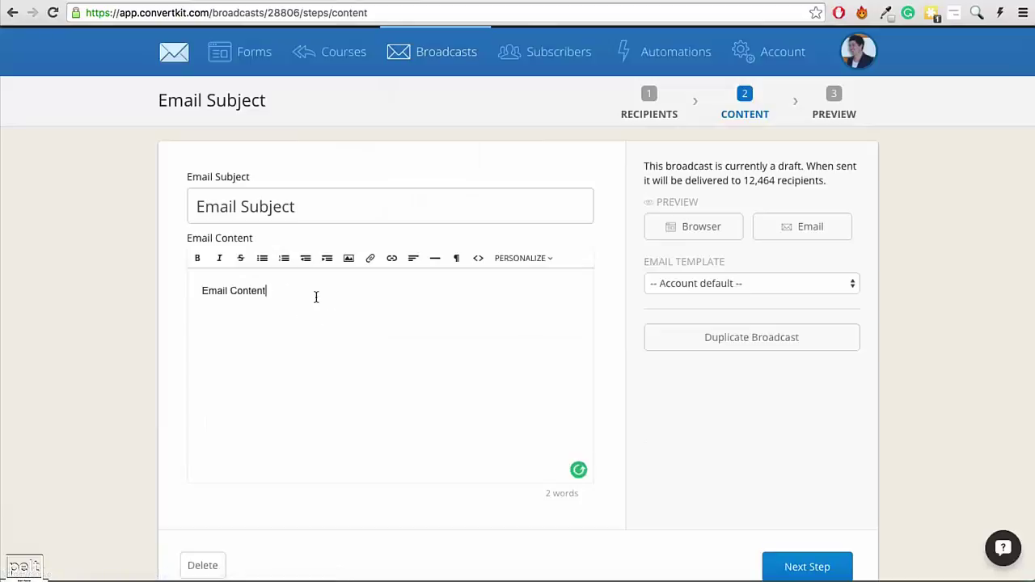
key("Return")
type("Link to sales page")
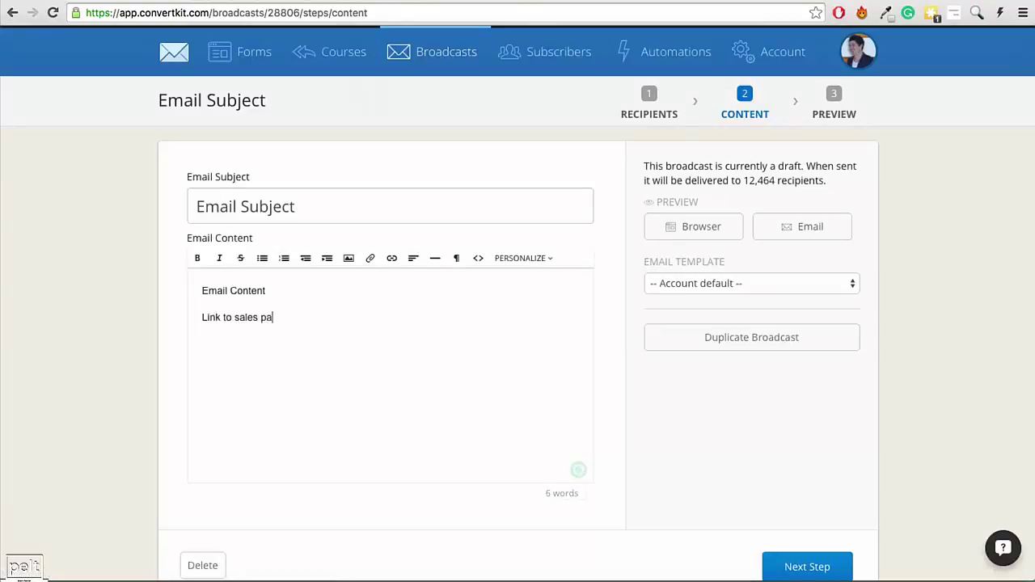
key("Return")
type("Ryan")
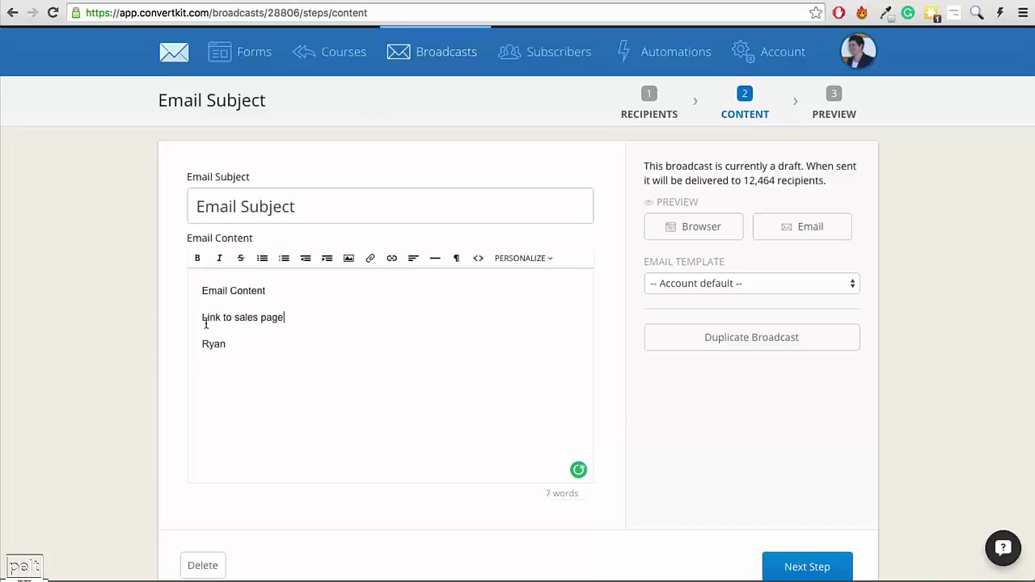
Link the text "Link to sales page" to the On Property Product link trigger.
left_click_drag(276, 321, 201, 318)
left_click(389, 259)
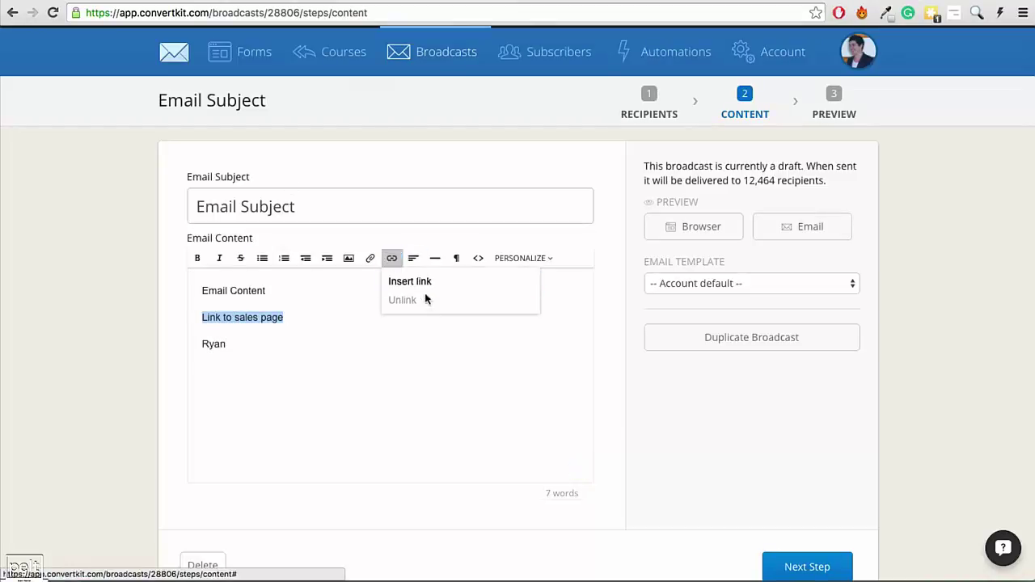
left_click(409, 280)
left_click(671, 280)
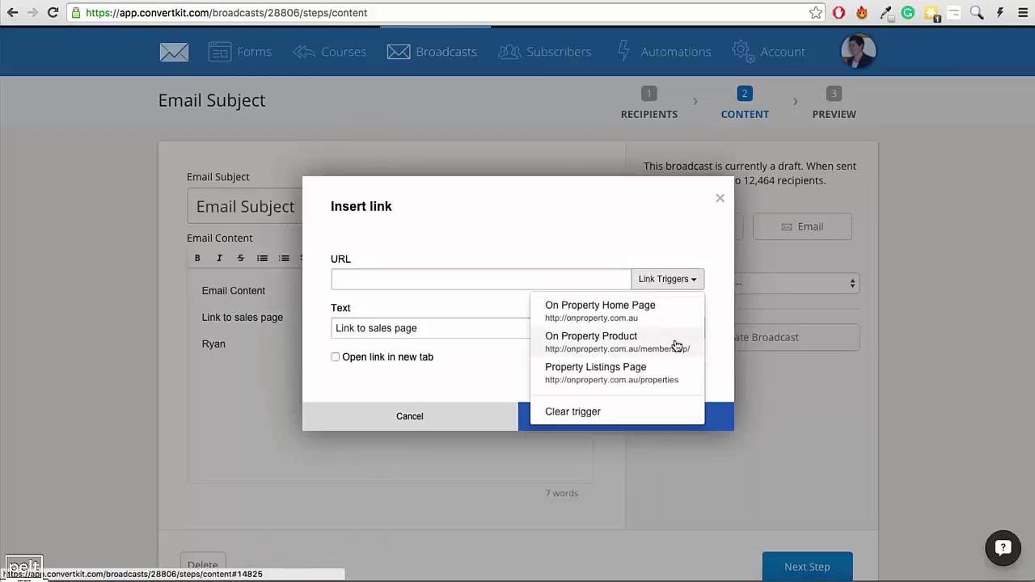
left_click(592, 346)
left_click(594, 417)
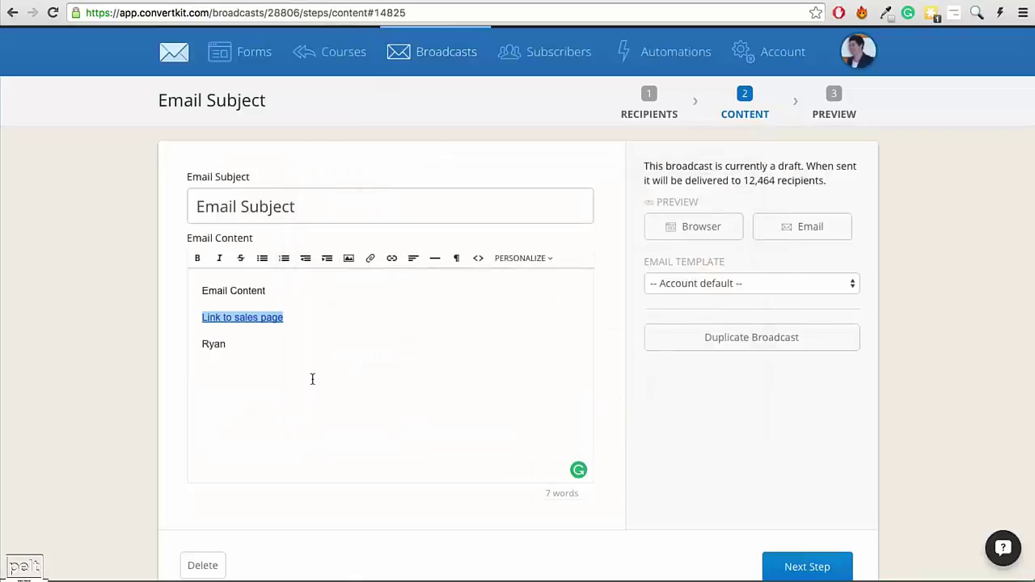
left_click(300, 358)
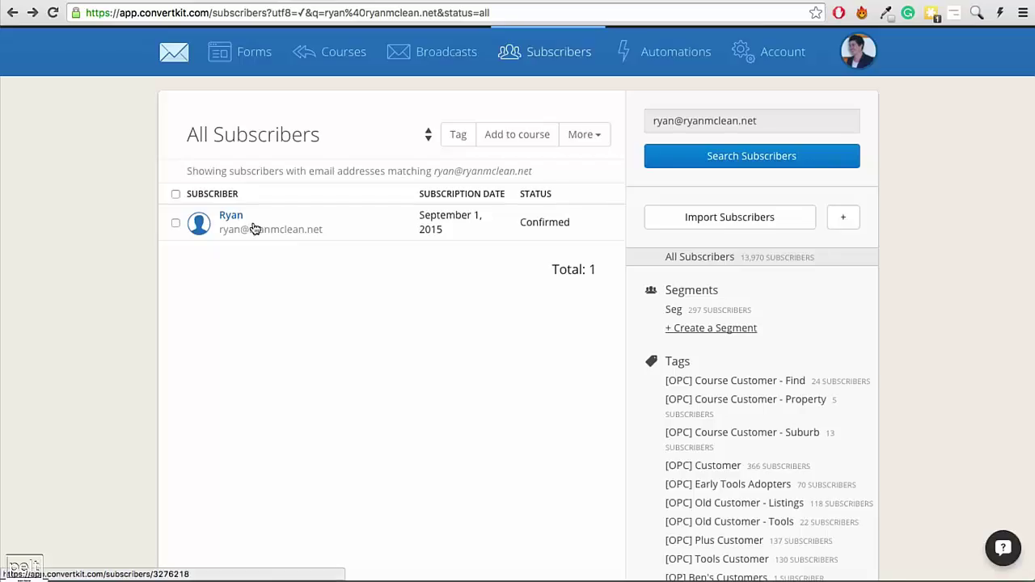
Open the found subscriber's profile and remove the tags [OPC] Plus Customer and [OPC] Course Customer - Find.
left_click(254, 229)
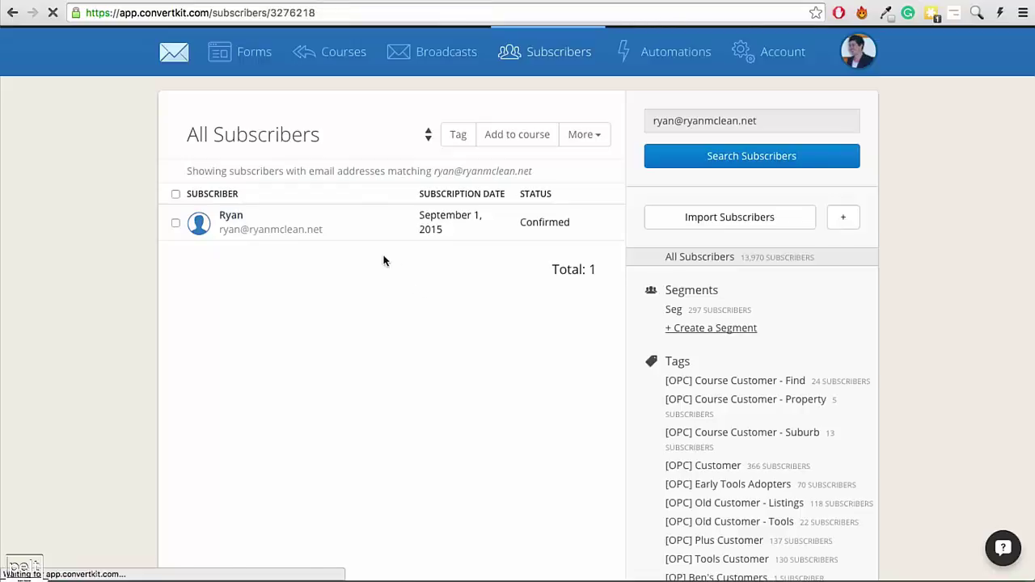
scroll(716, 351, "down", 4)
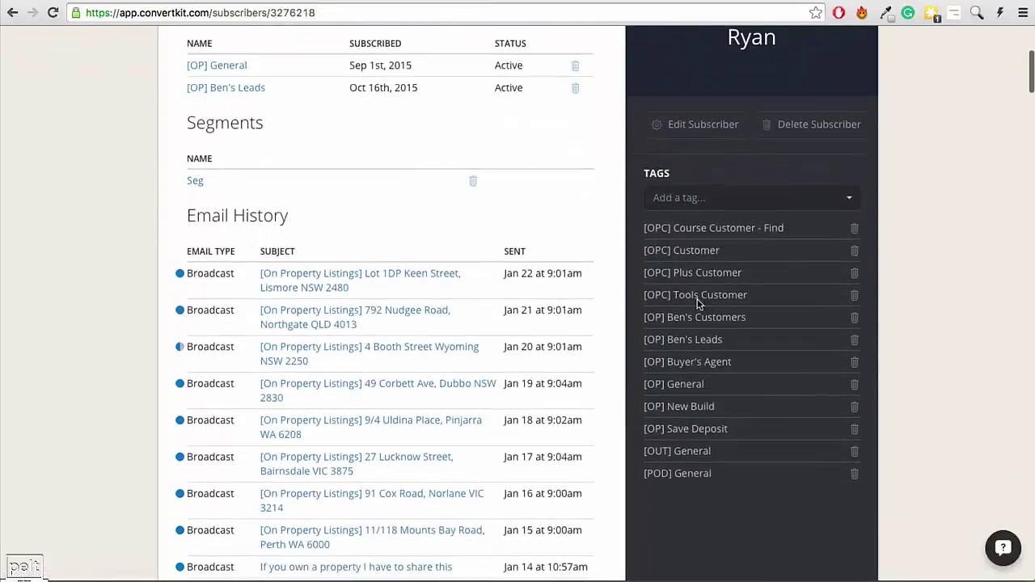
left_click(855, 275)
left_click(854, 229)
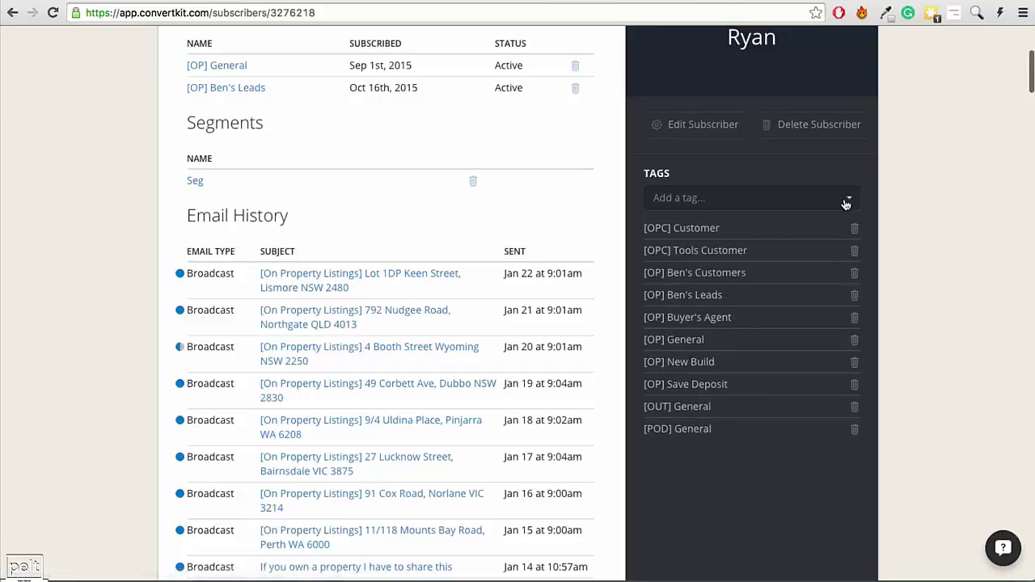
Add the [OPC] Plus Customer tag to the subscriber and highlight the [OPC] Customer tag in the profile.
left_click(834, 202)
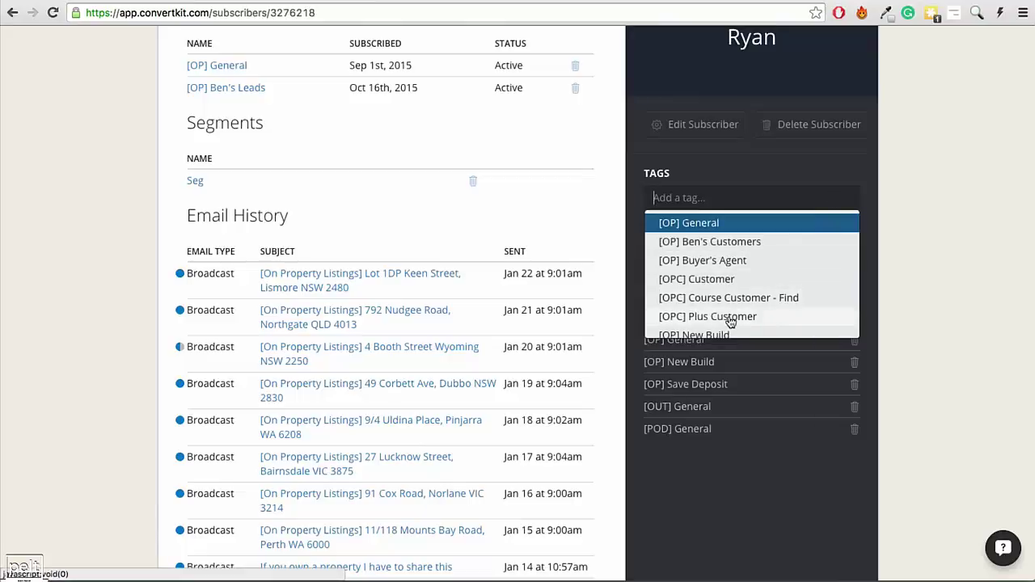
left_click(696, 320)
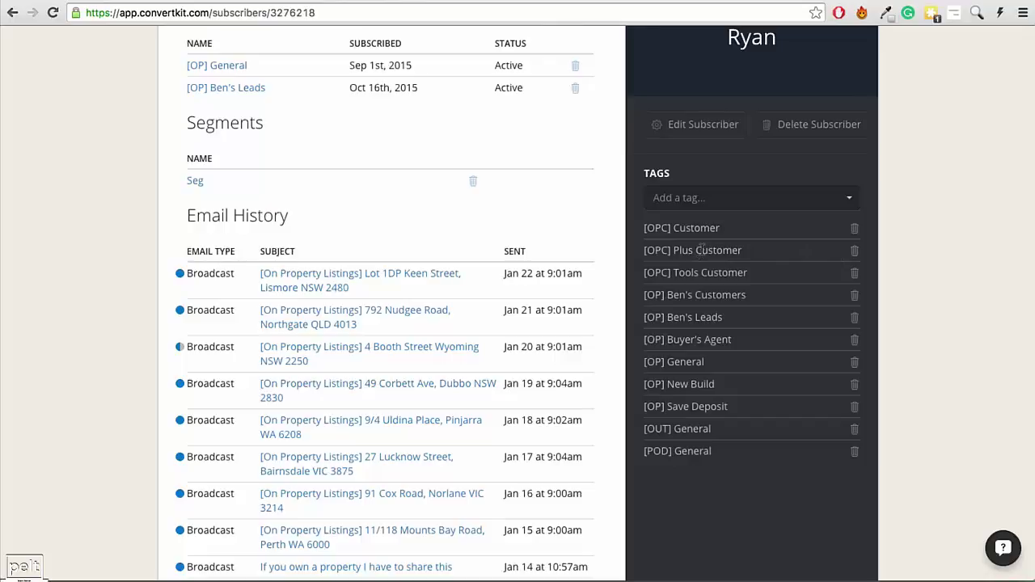
scroll(702, 249, "up", 3)
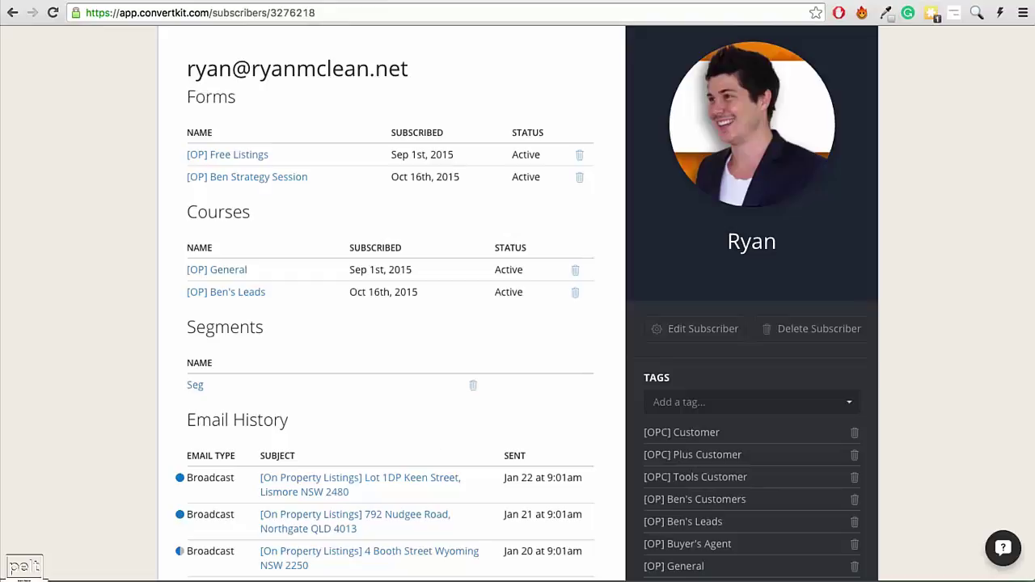
triple_click(694, 440)
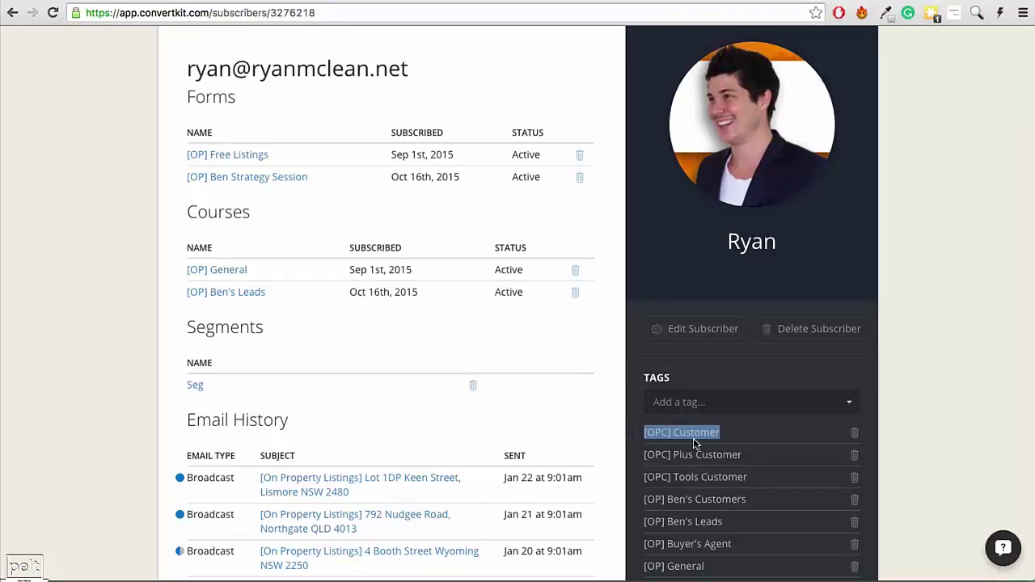